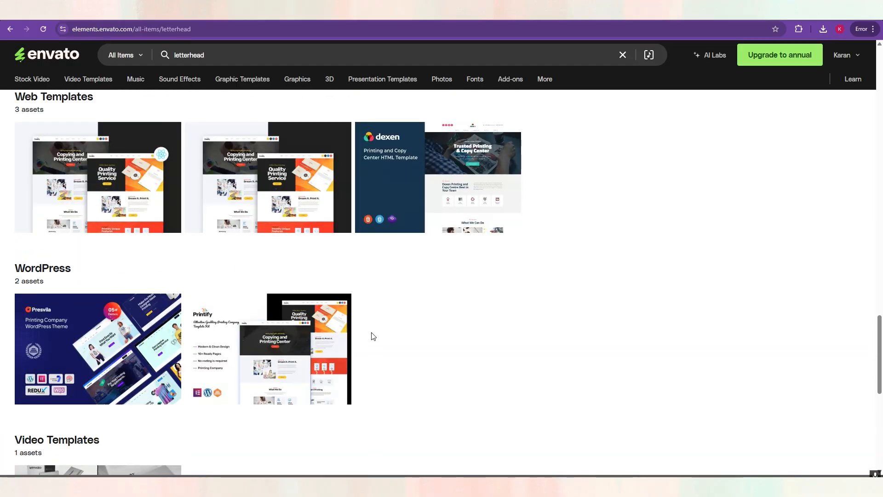
Show all Graphic Templates for the letterhead search and open the Letterhead template with several fanned-out colour versions
left_click_drag(881, 381, 881, 146)
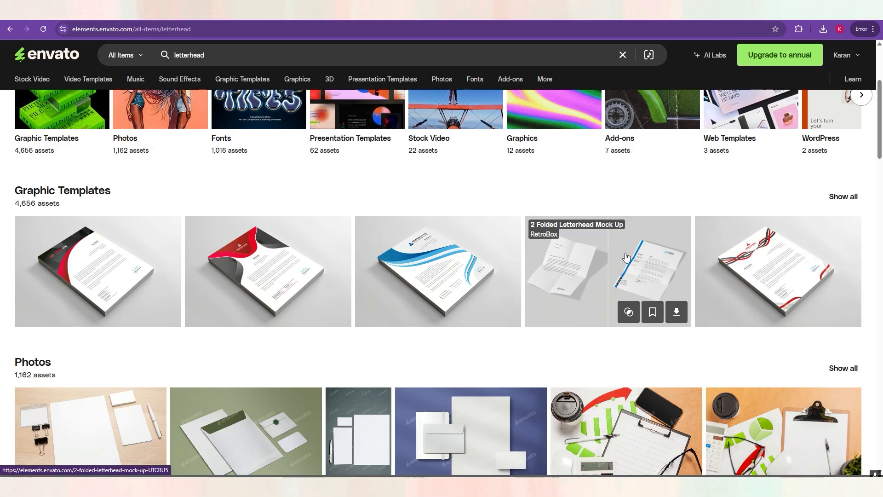
left_click(836, 198)
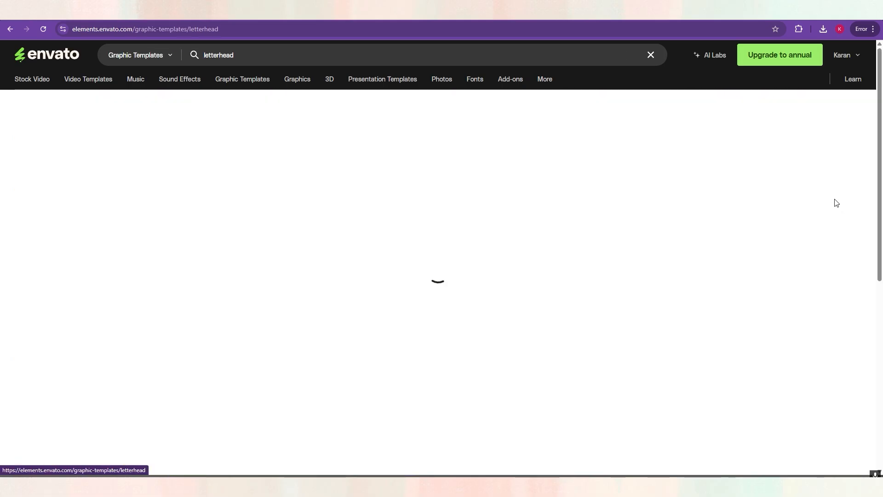
scroll(419, 259, "down", 6)
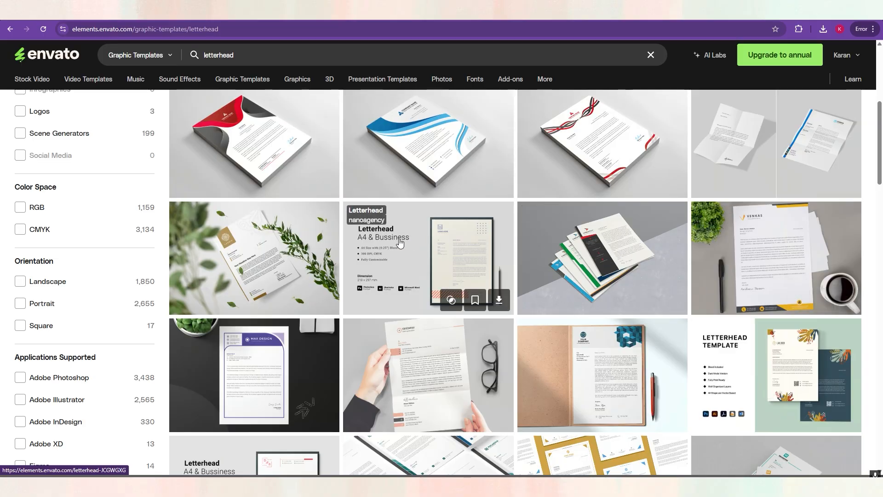
left_click(598, 239)
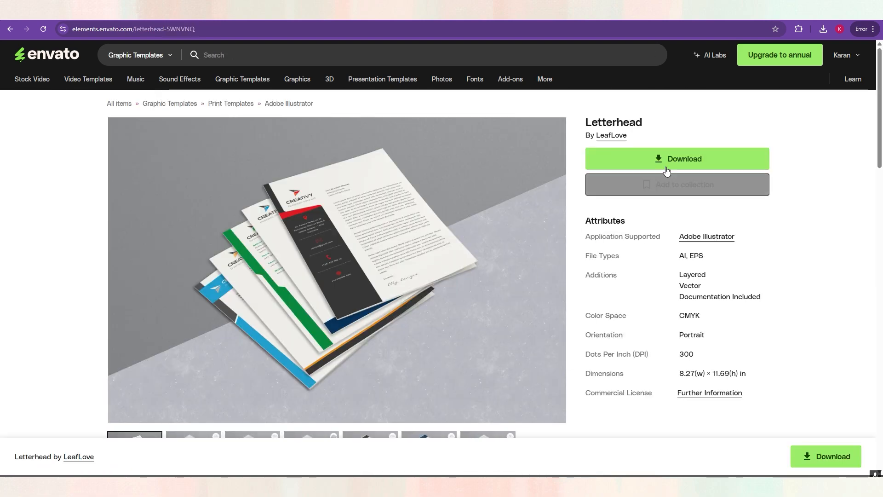
Download the Letterhead template, add it to the Course Material project, and save the ZIP in the Envato Elements Course Material folder
left_click(666, 166)
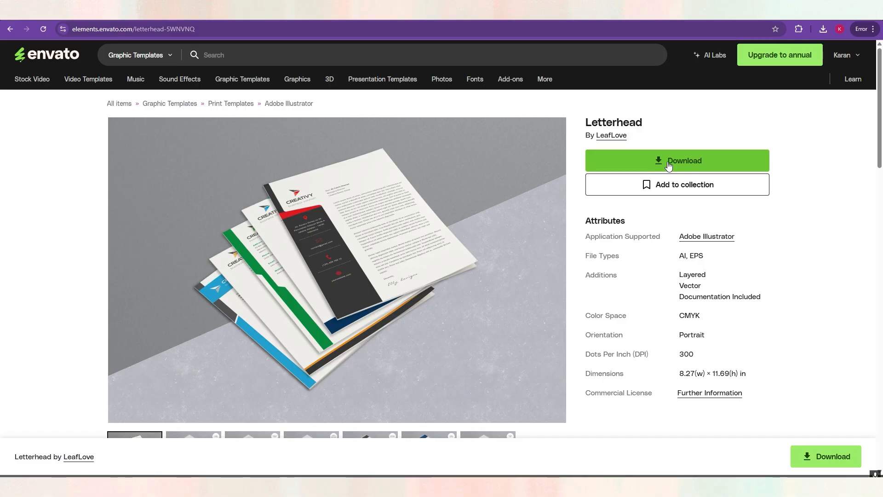
left_click(323, 219)
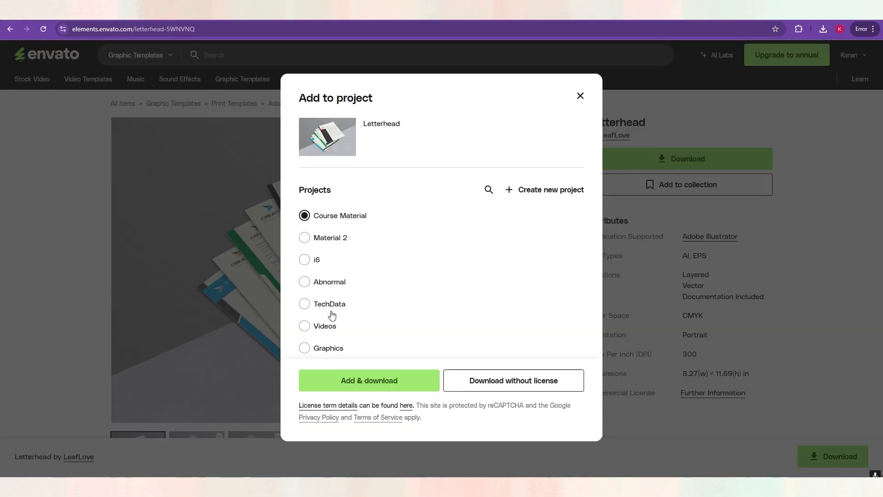
left_click(358, 380)
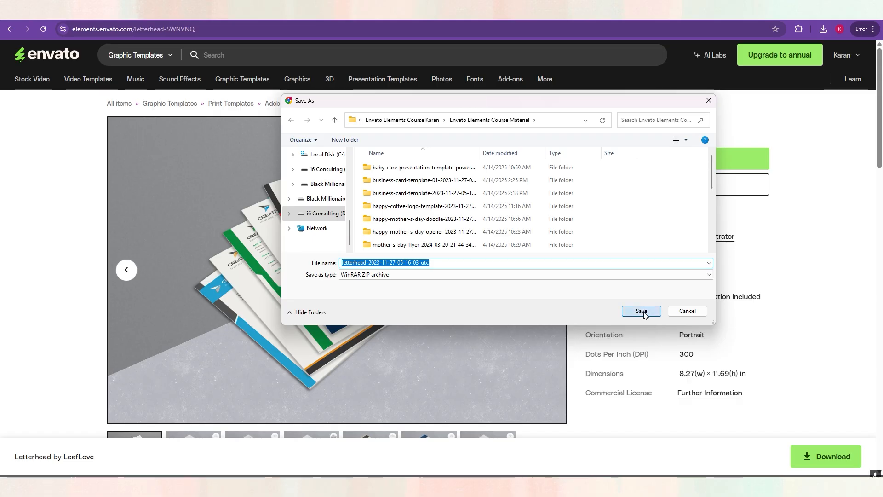
key("Return")
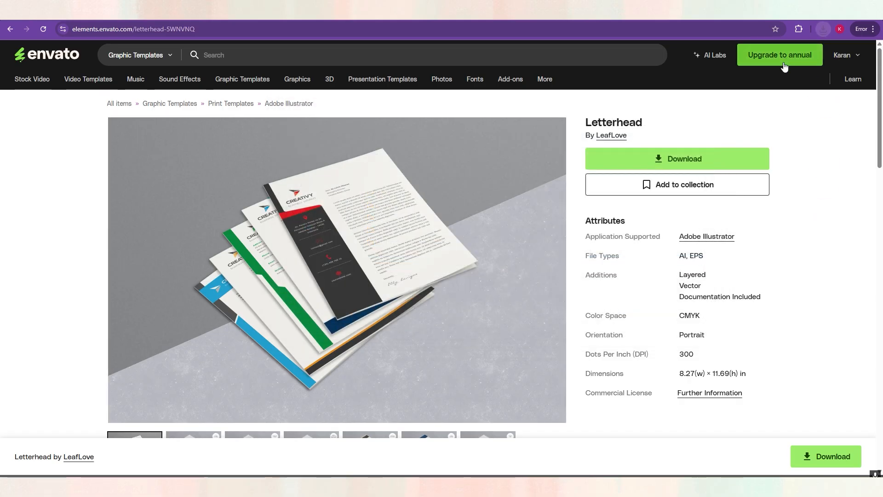
Locate the downloaded letterhead archive in File Explorer and extract all its files
left_click(827, 30)
left_click(800, 70)
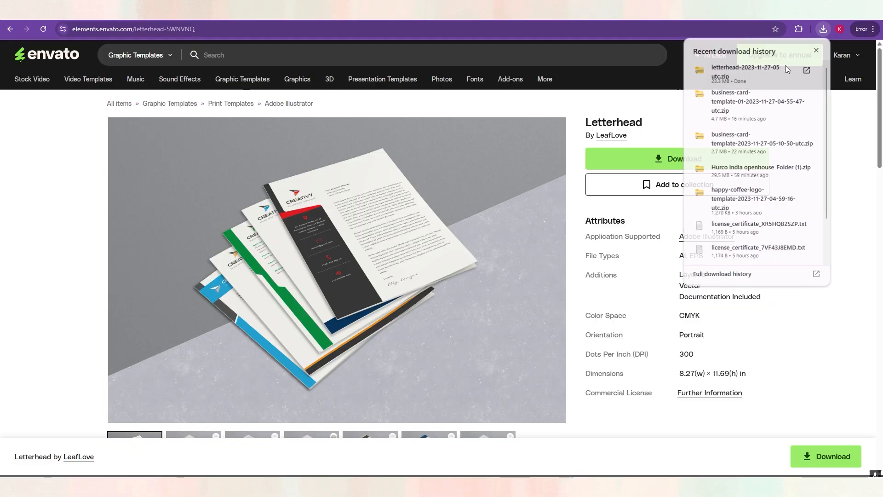
right_click(114, 104)
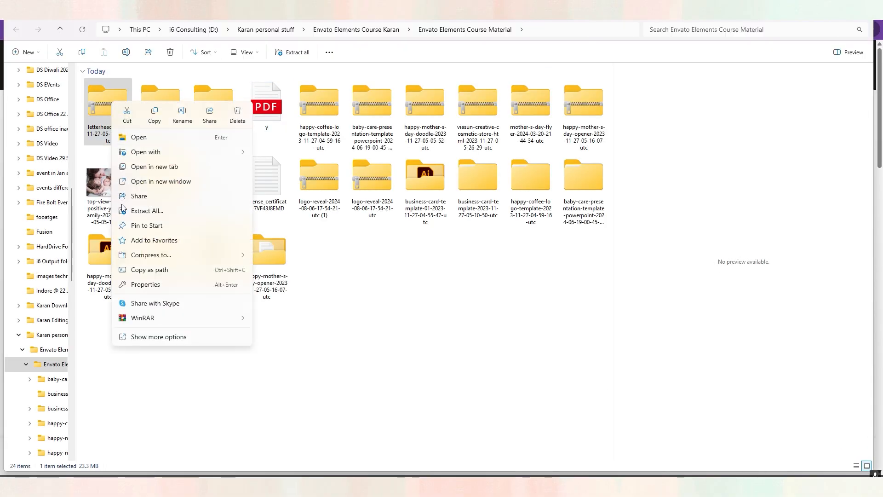
left_click(144, 213)
left_click(524, 331)
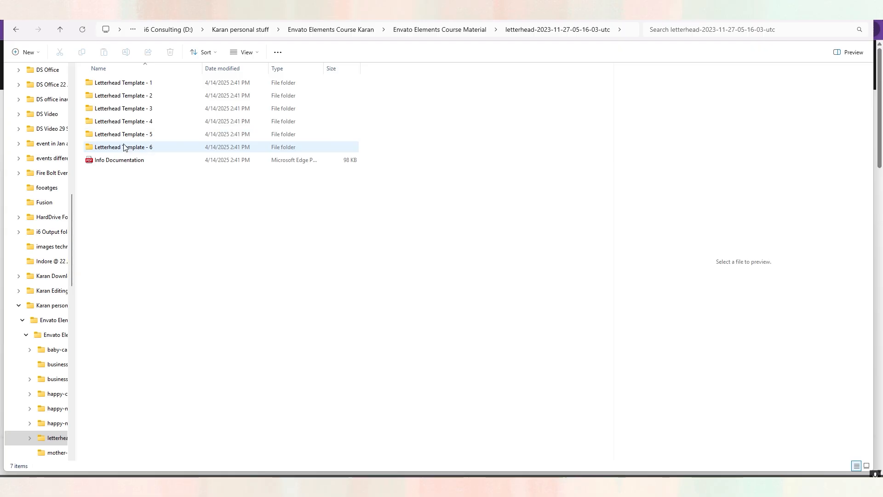
Open the Microsoft Word folder inside Letterhead Template - 1
left_click(123, 83)
double_click(123, 83)
double_click(123, 83)
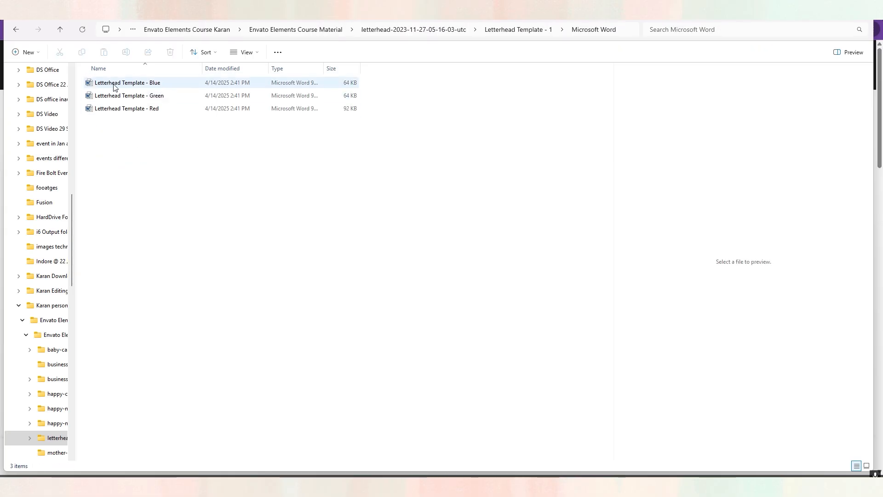
Preview the blue, green and red Word versions of the letterhead template
left_click(127, 109)
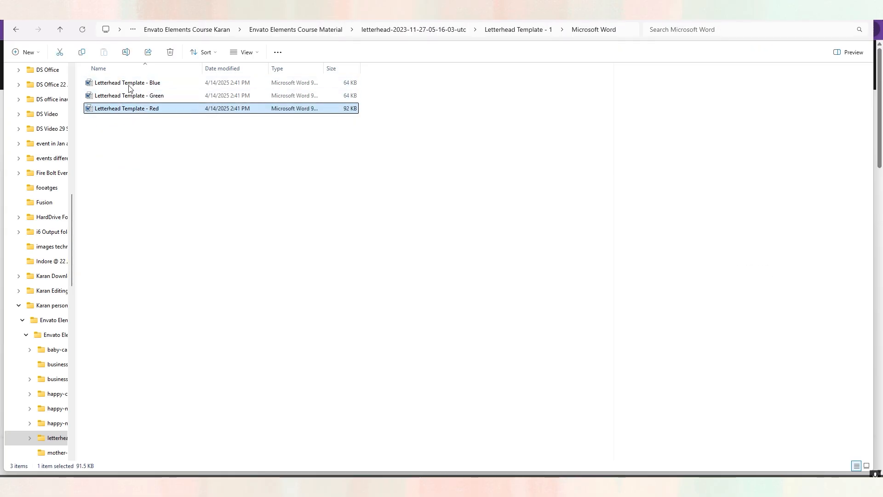
left_click(128, 85)
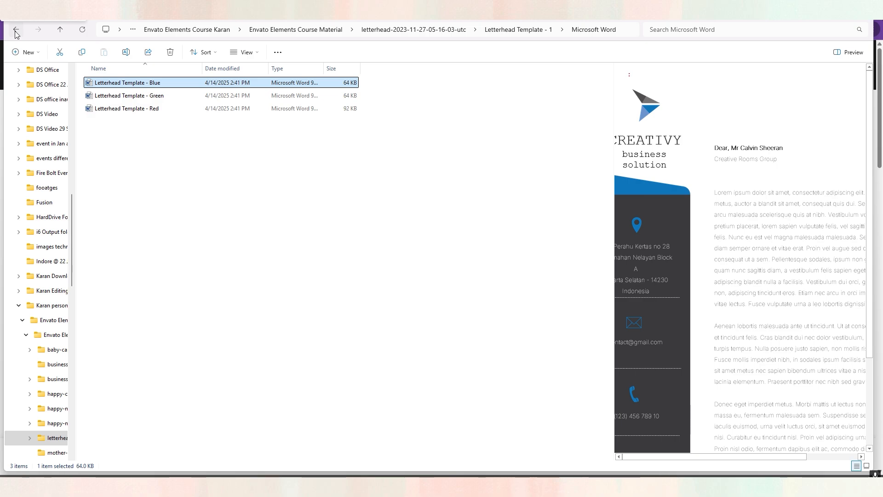
left_click(16, 29)
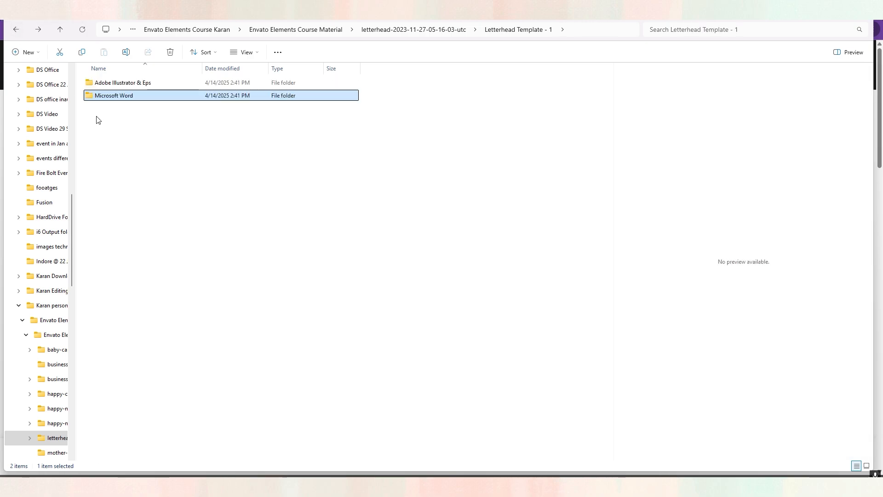
double_click(111, 94)
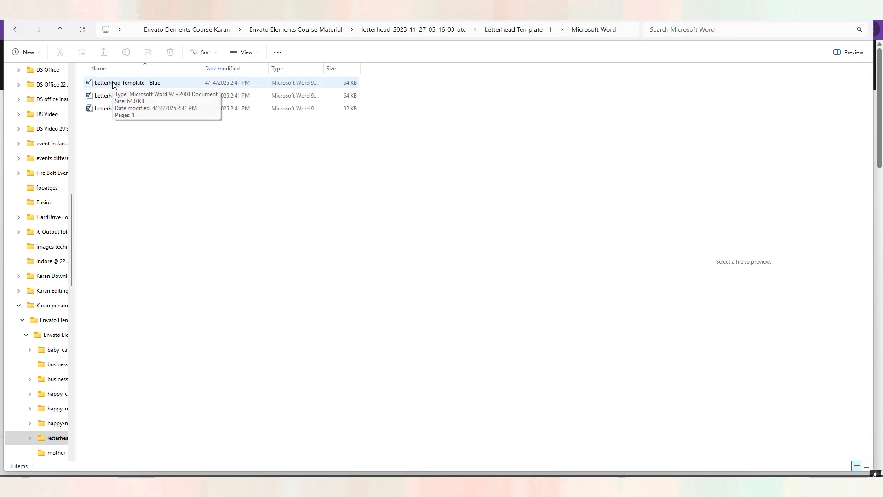
left_click(113, 84)
left_click(123, 95)
left_click(129, 109)
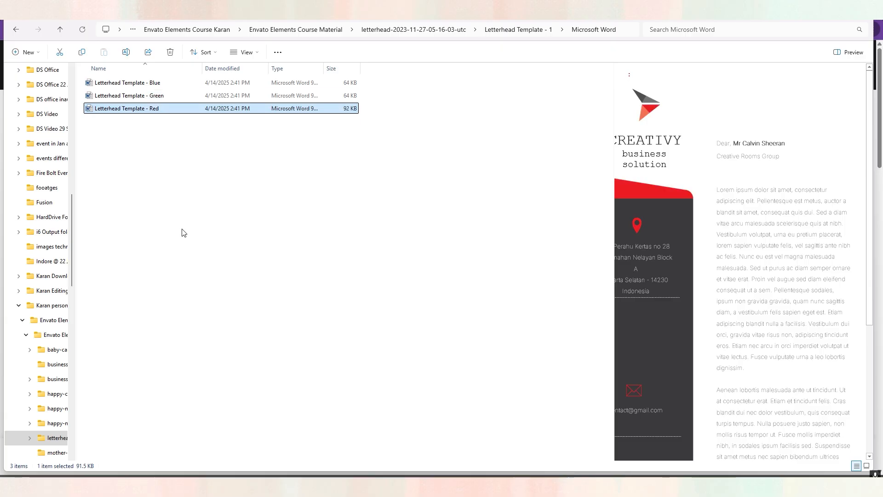
left_click(132, 85)
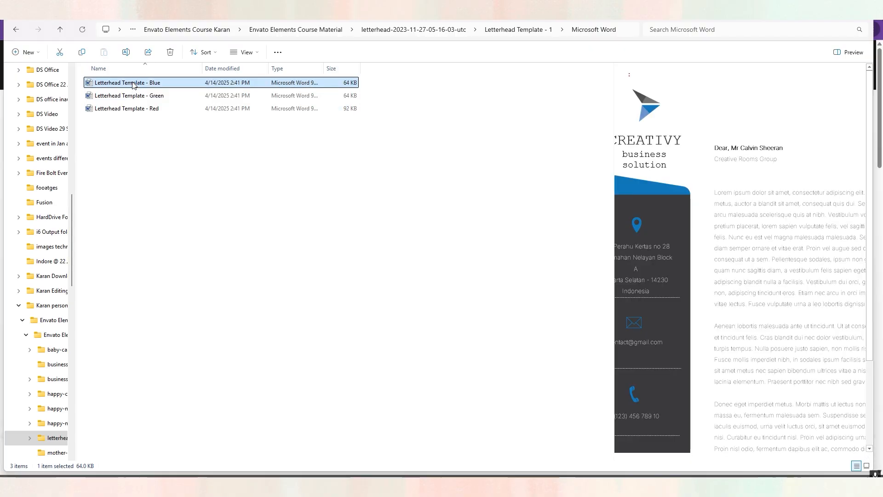
Open Letterhead Template - Blue in Word with editing enabled and move the dark sidebar graphic over the letter text
double_click(132, 84)
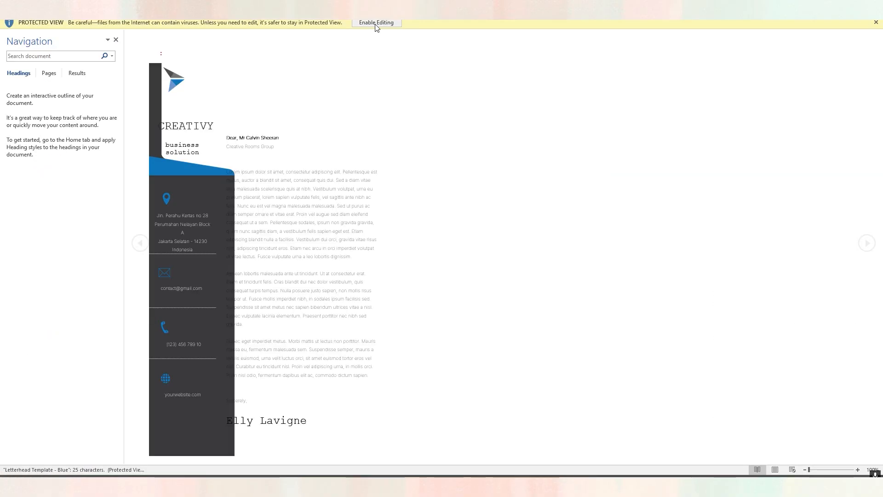
left_click(432, 25)
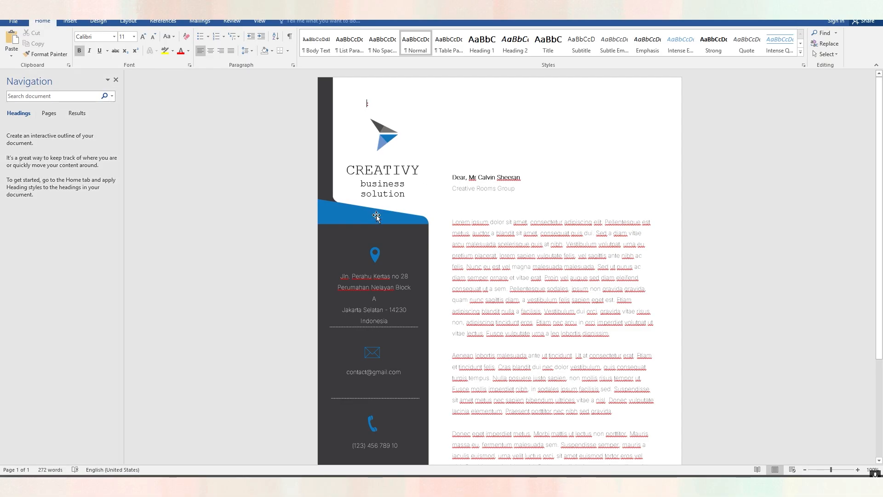
left_click_drag(368, 219, 377, 211)
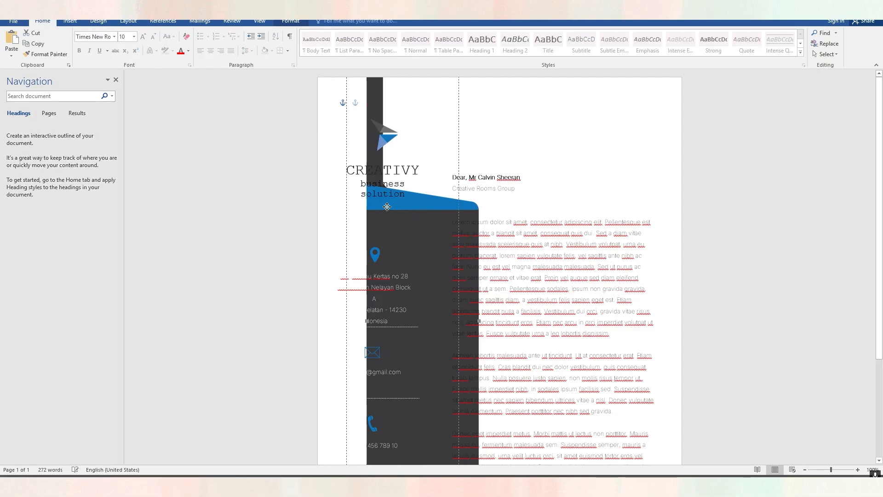
double_click(378, 208)
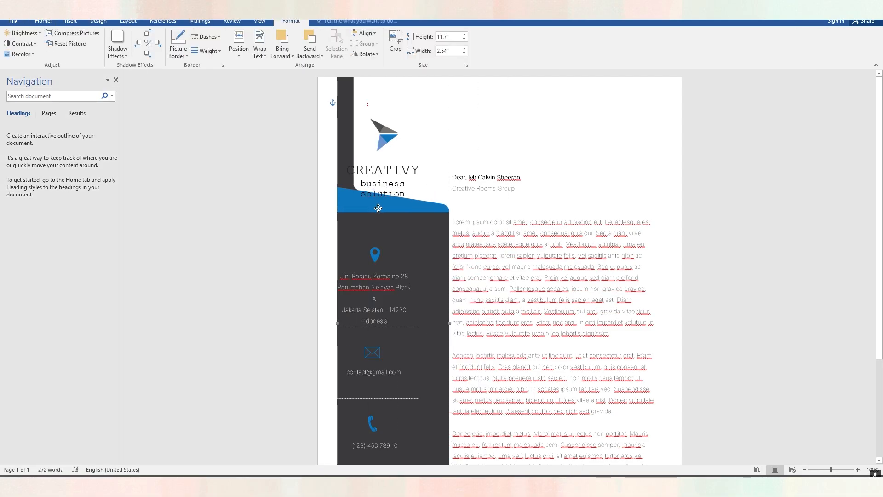
left_click_drag(380, 209, 455, 217)
left_click_drag(455, 216, 381, 221)
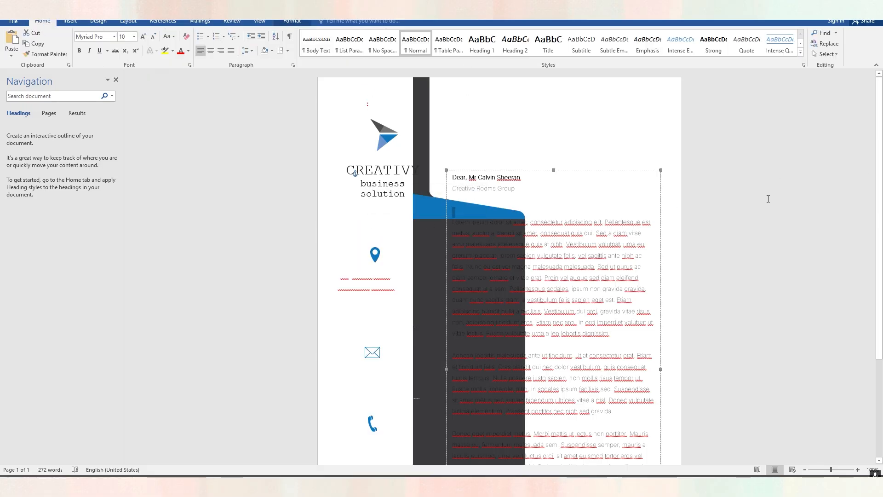
Return to File Explorer and open the Letterhead Template CS5 EPS file from the Adobe Illustrator & Eps folder in Illustrator
key("alt+Tab")
key("alt+Up")
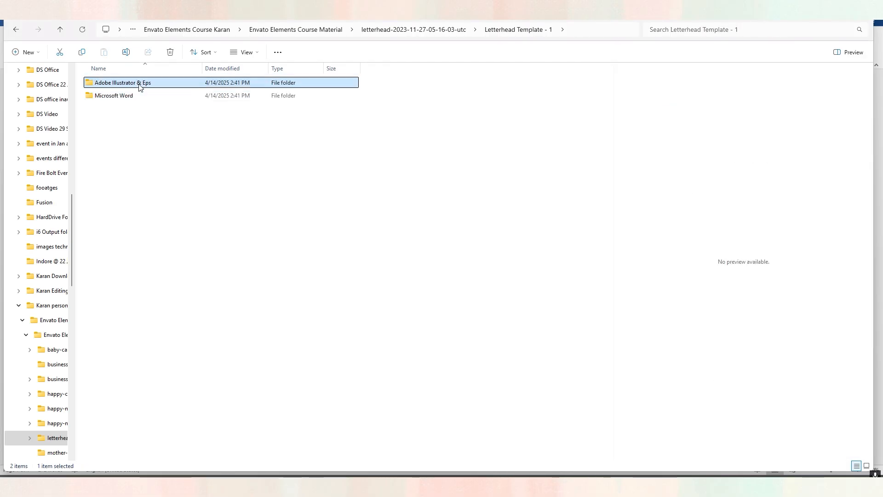
double_click(140, 84)
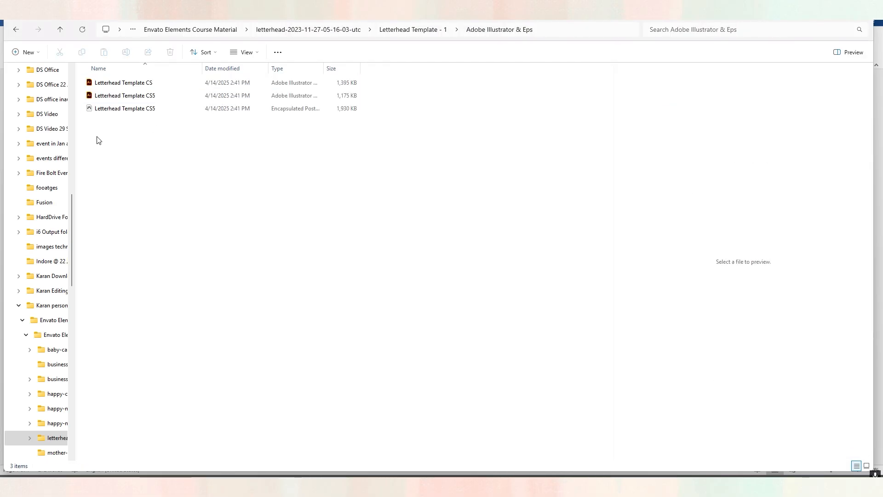
left_click(124, 109)
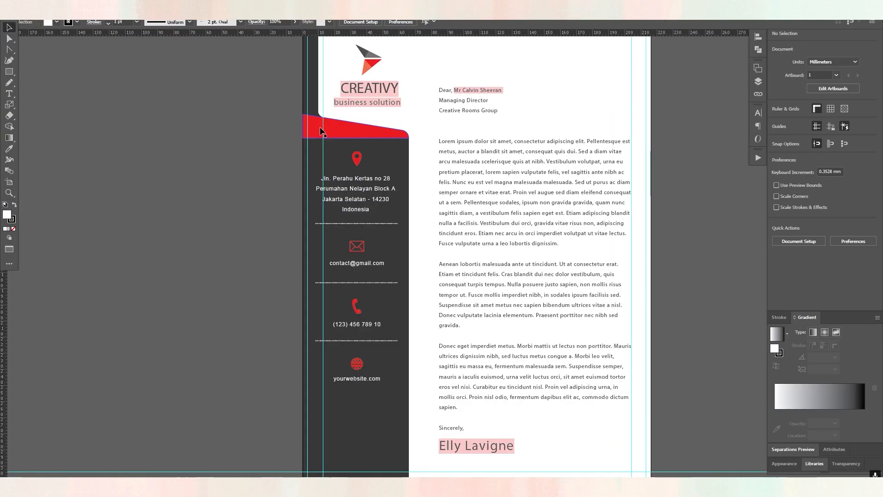
Isolate the letterhead group and recolor the sidebar's red band grey by sampling the letter text area with the Eyedropper
left_click(334, 133)
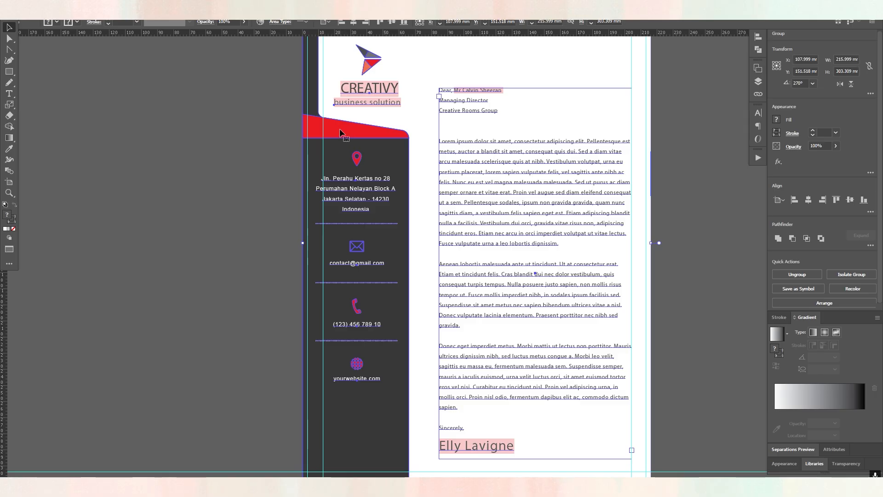
left_click(253, 147)
double_click(335, 135)
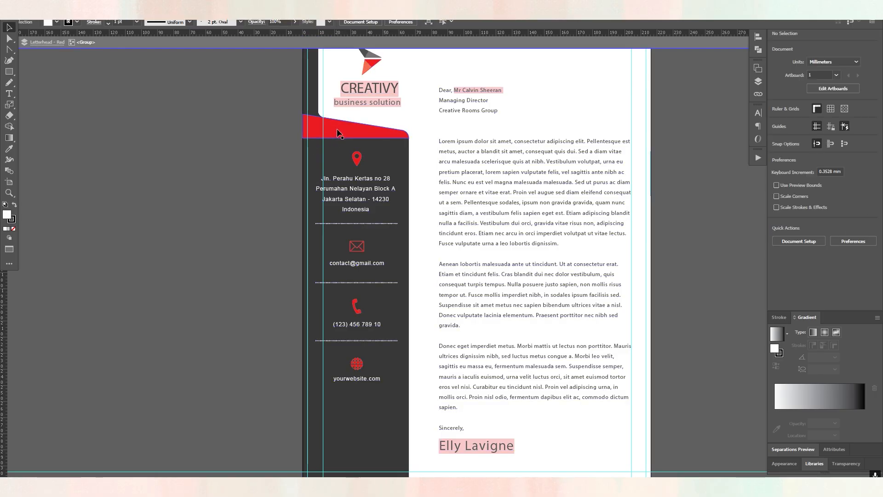
left_click(338, 133)
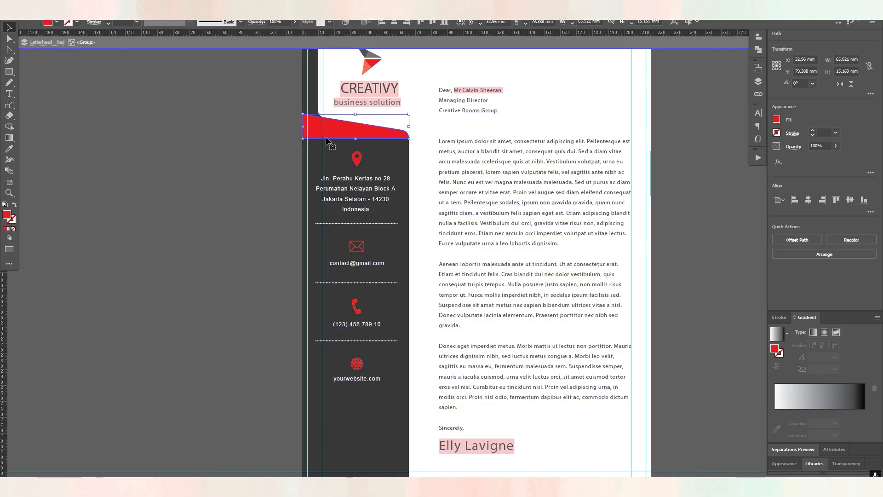
key("i")
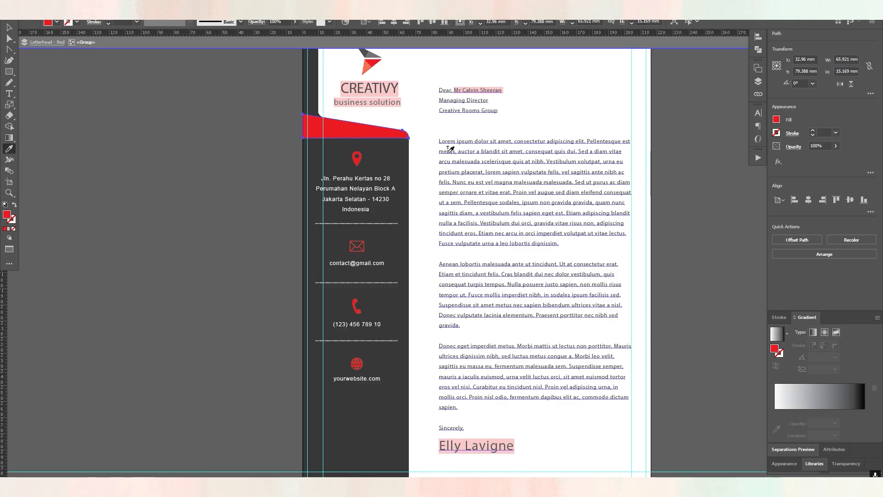
left_click(501, 126)
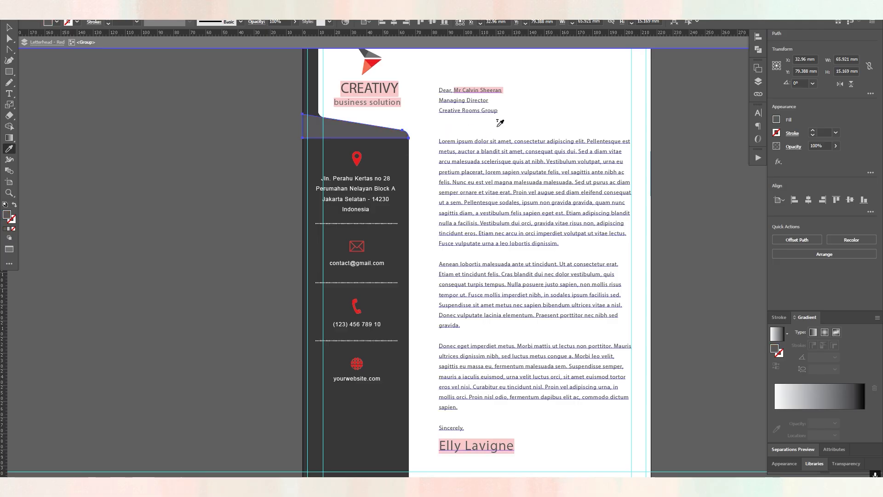
key("v")
left_click(156, 187)
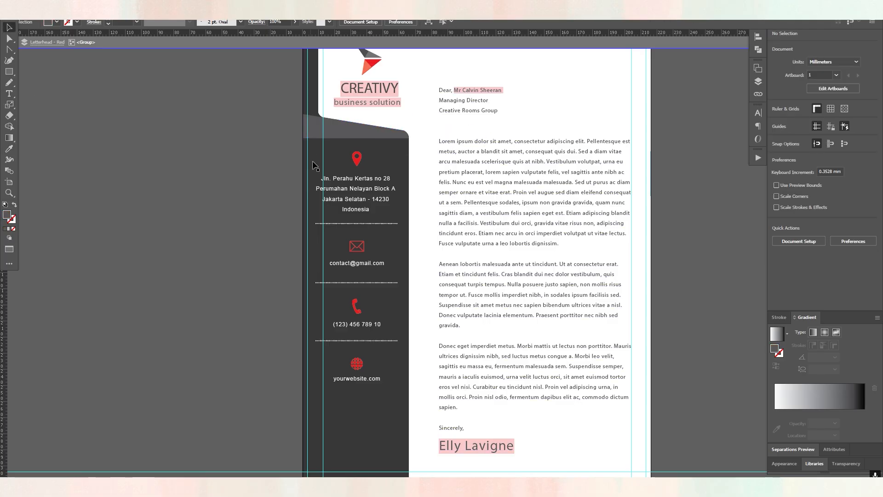
Bring the BeanNest Cafe logo LOGO_AI_RGB from the AI folder into the Illustrator letterhead document, beside the artboard
key("alt+Tab")
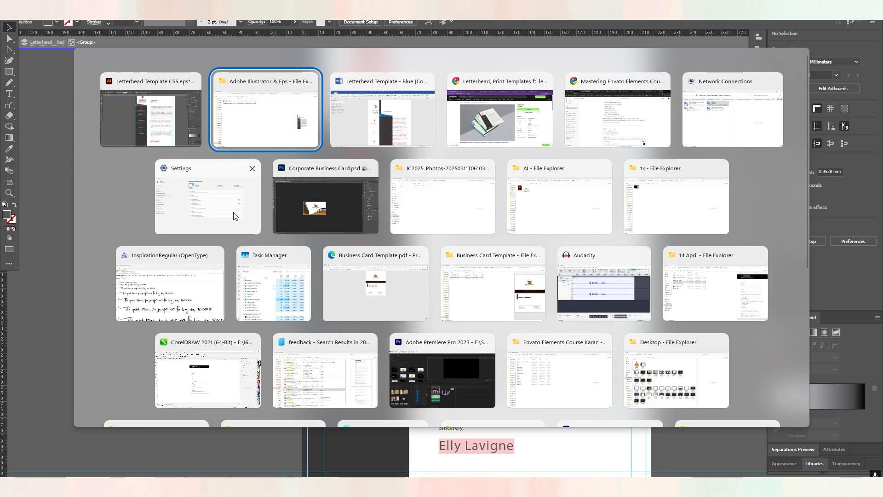
left_click(552, 209)
left_click(162, 92)
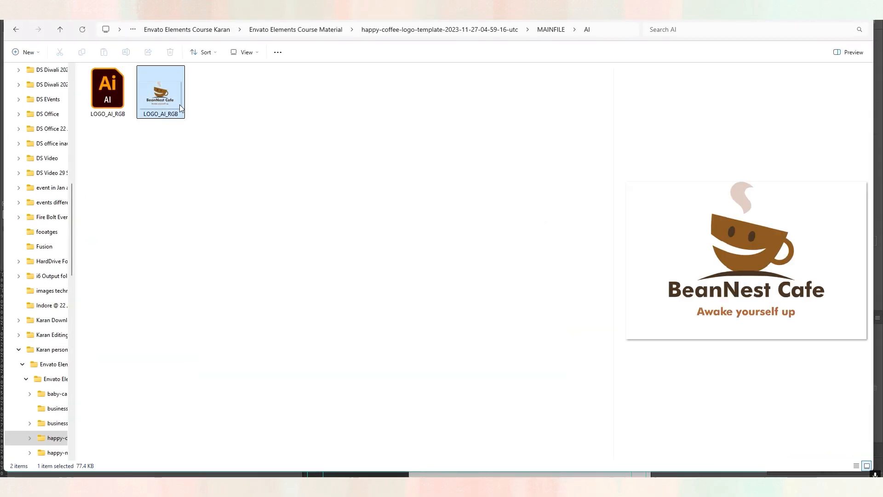
left_click_drag(179, 104, 223, 159)
key("alt+Tab")
key("alt+Tab")
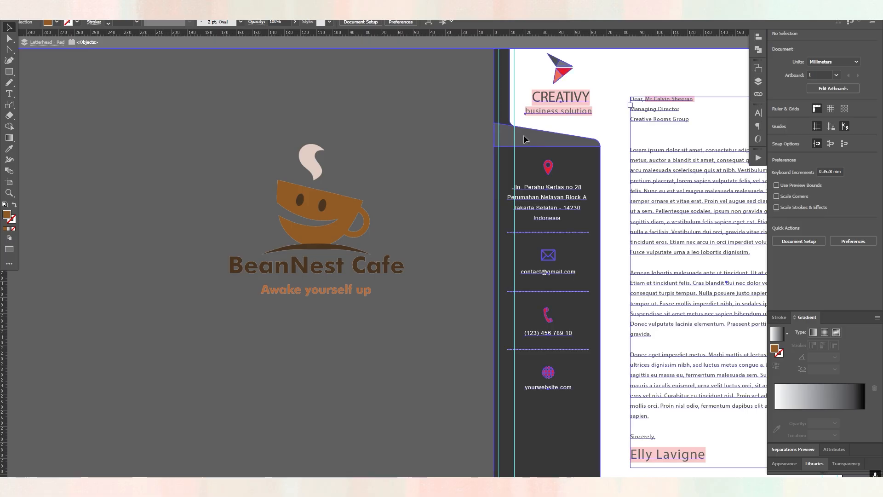
Isolate the letterhead group and recolor the sidebar's grey band brown by sampling the logo's cup with the Eyedropper
double_click(518, 142)
left_click(531, 142)
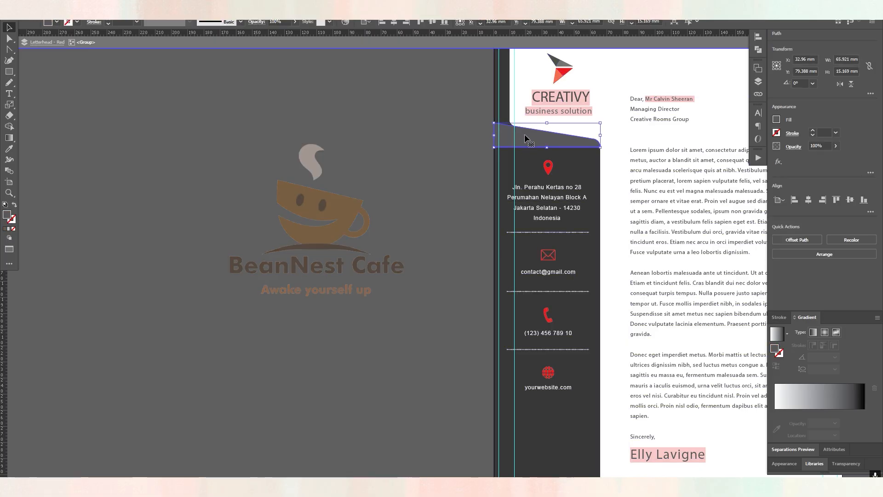
key("i")
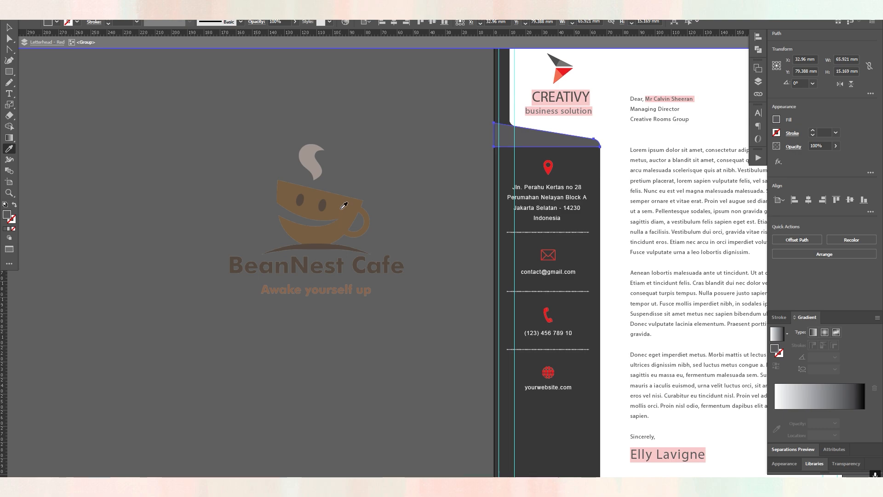
left_click(341, 208)
key("v")
key("Escape")
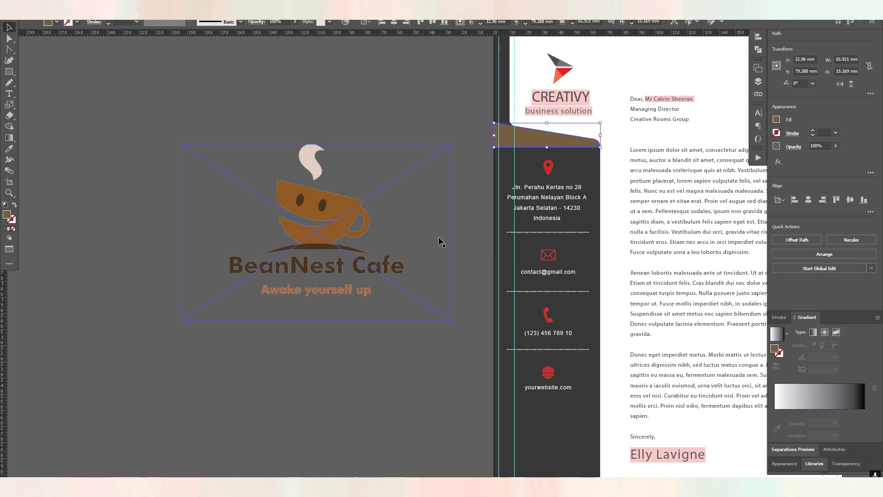
left_click(487, 209)
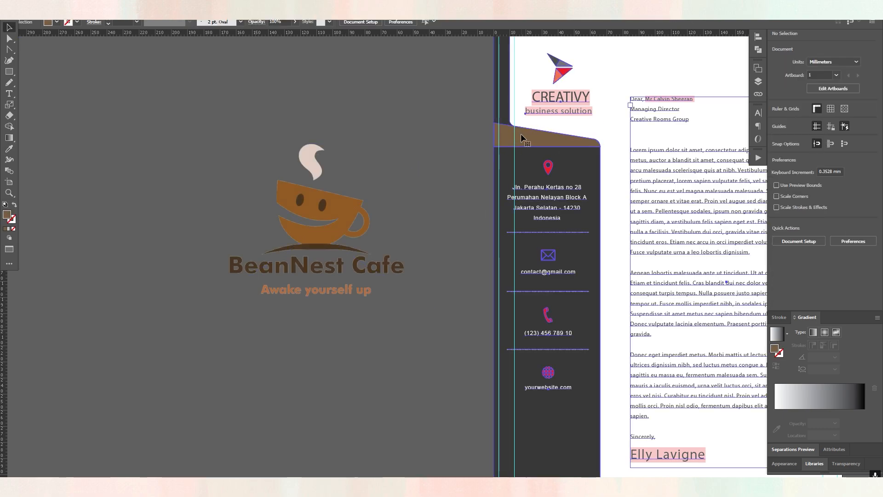
Isolate the dark sidebar shape and recolor it brown by sampling the logo's cup with the Eyedropper
scroll(523, 154, "up", 2)
scroll(520, 157, "down", 2)
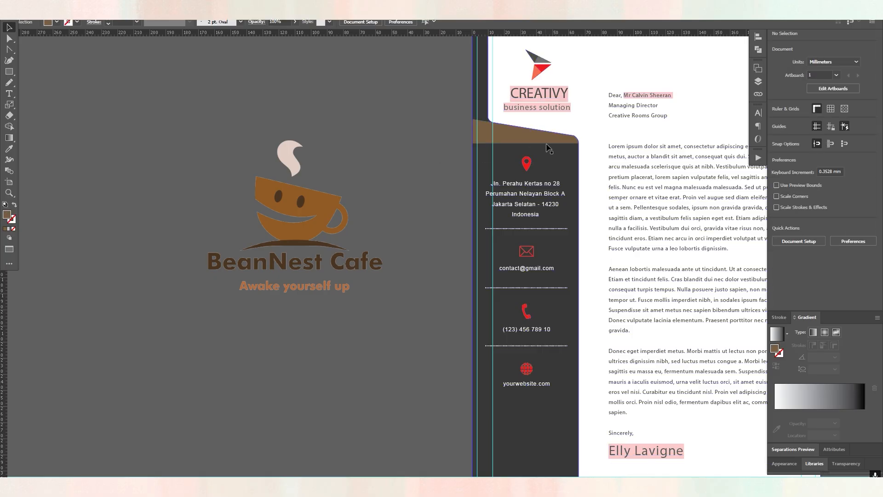
left_click(522, 141)
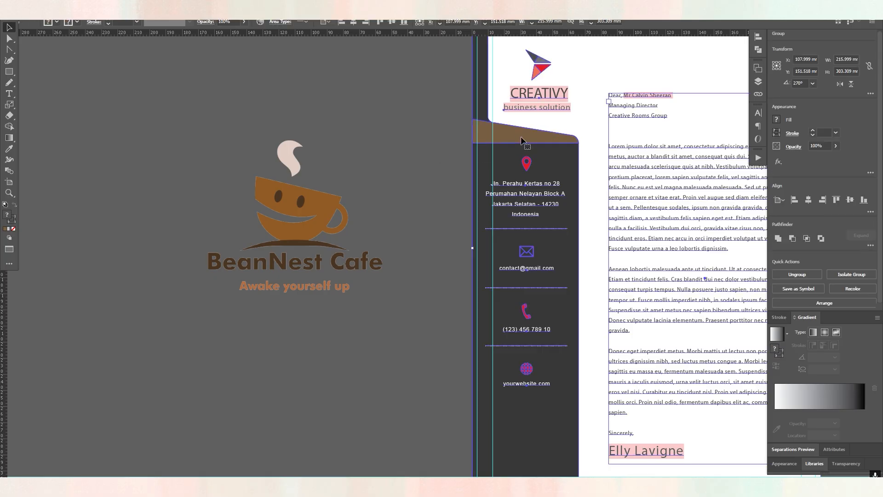
left_click(444, 138)
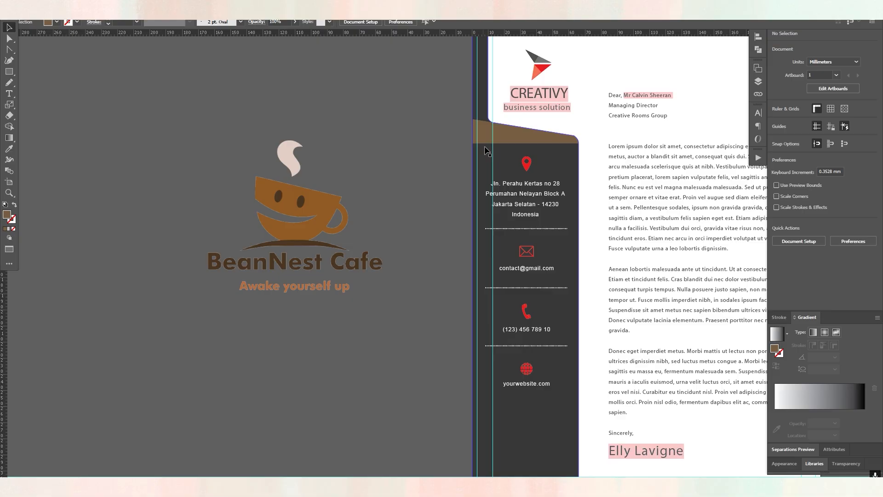
double_click(485, 159)
left_click_drag(485, 158, 504, 170)
key("ctrl+z")
key("i")
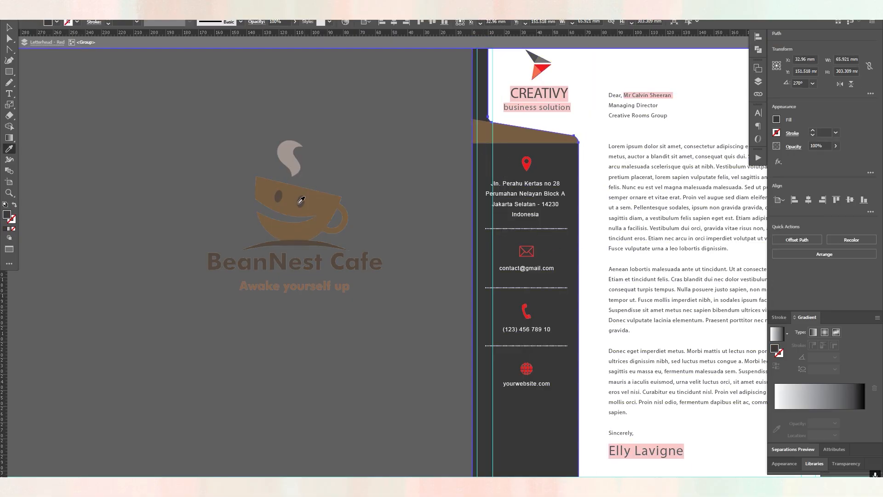
left_click(328, 196)
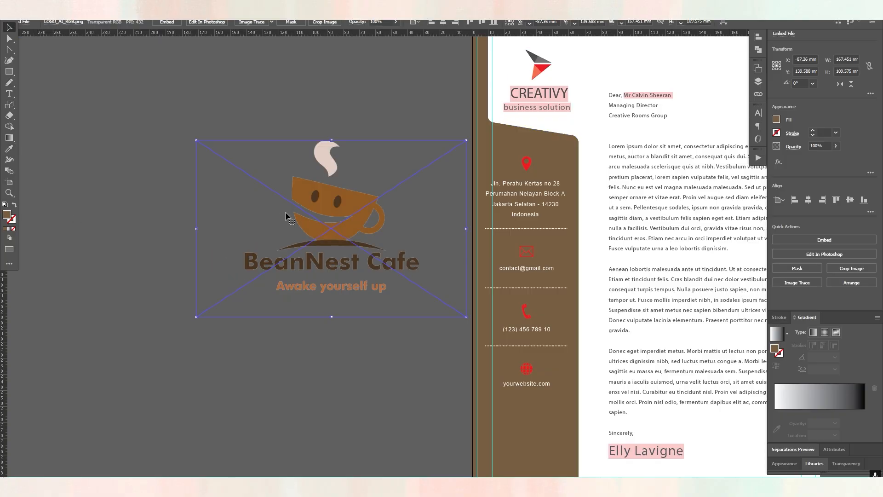
Sample the logo cup's brown with the Eyedropper and copy its hex code from the Color Picker
key("i")
double_click(8, 215)
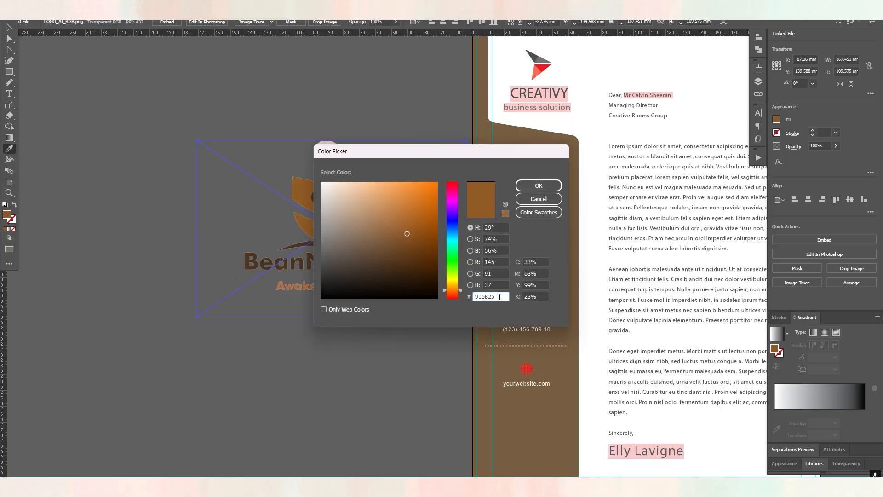
left_click(540, 200)
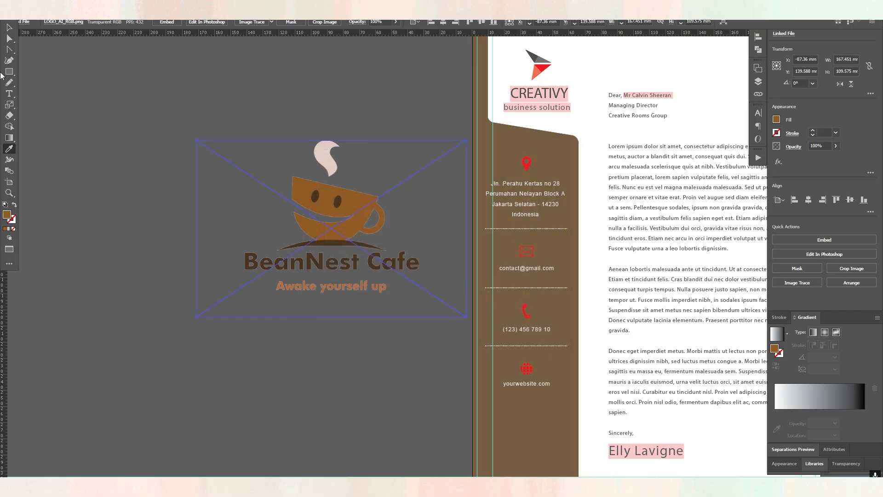
Isolate the letterhead group and set the main sidebar shape's fill color to hex 915B25
left_click(9, 27)
left_click(518, 136)
double_click(503, 145)
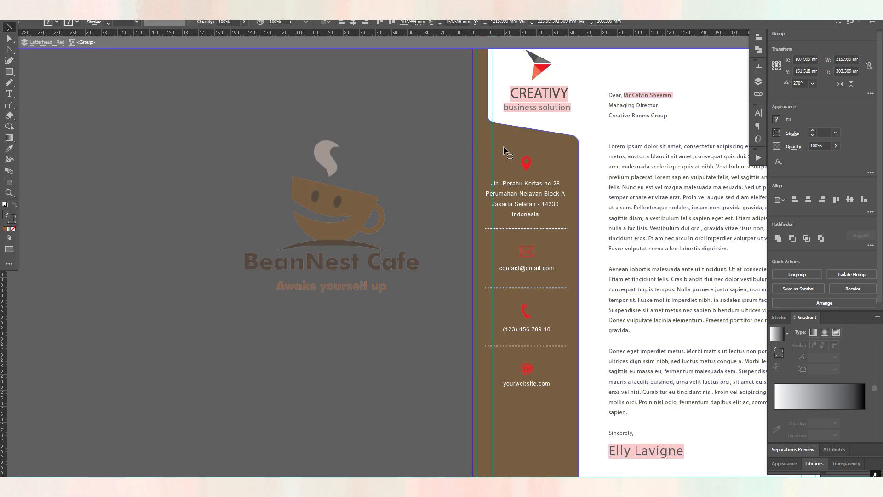
left_click(496, 154)
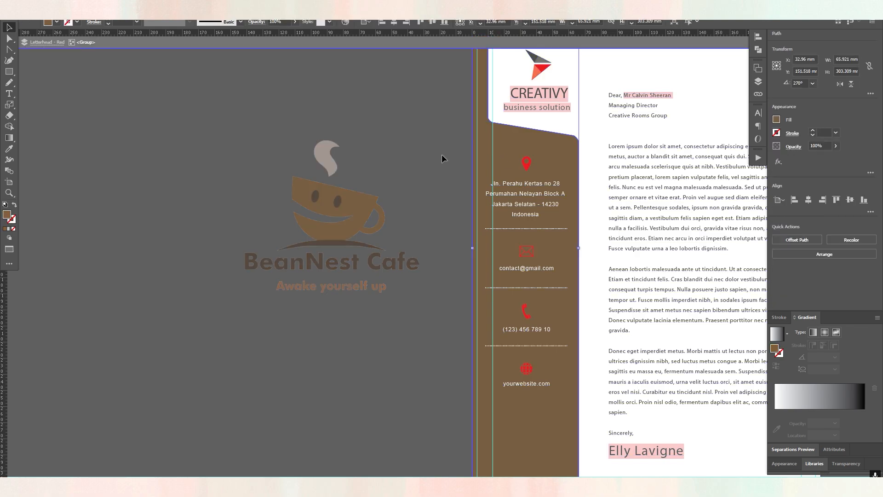
double_click(7, 215)
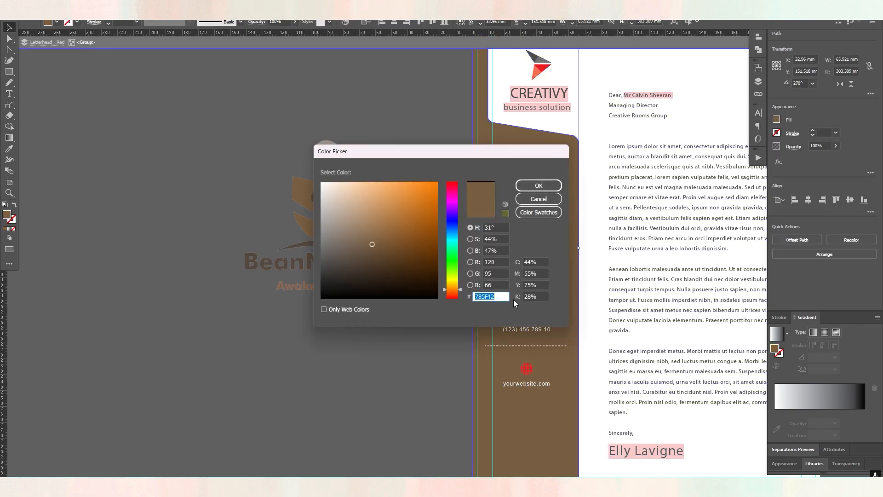
type("915B25")
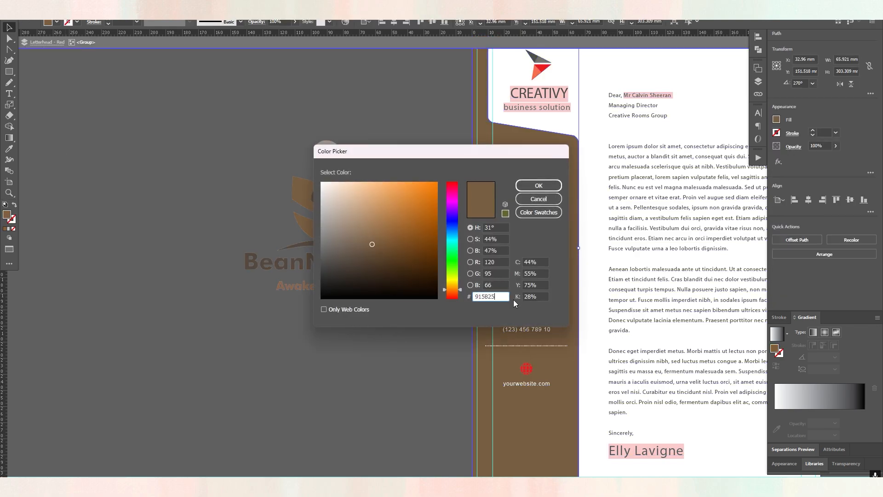
left_click(539, 186)
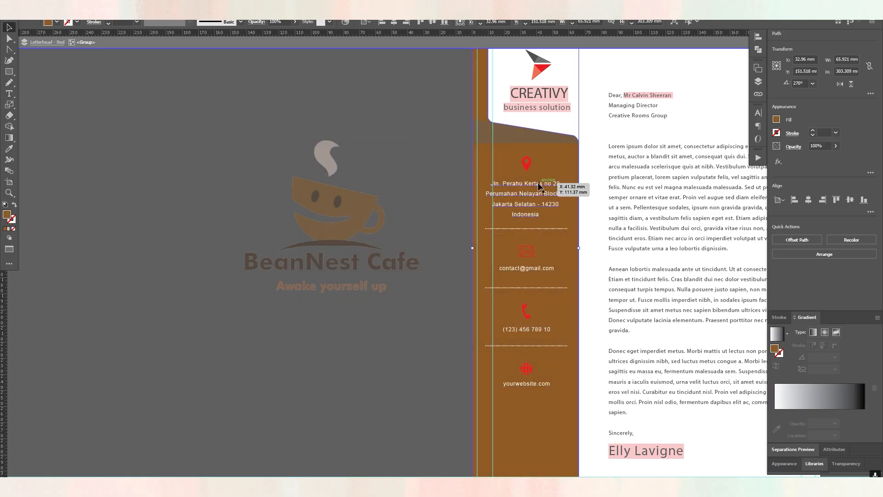
left_click(194, 179)
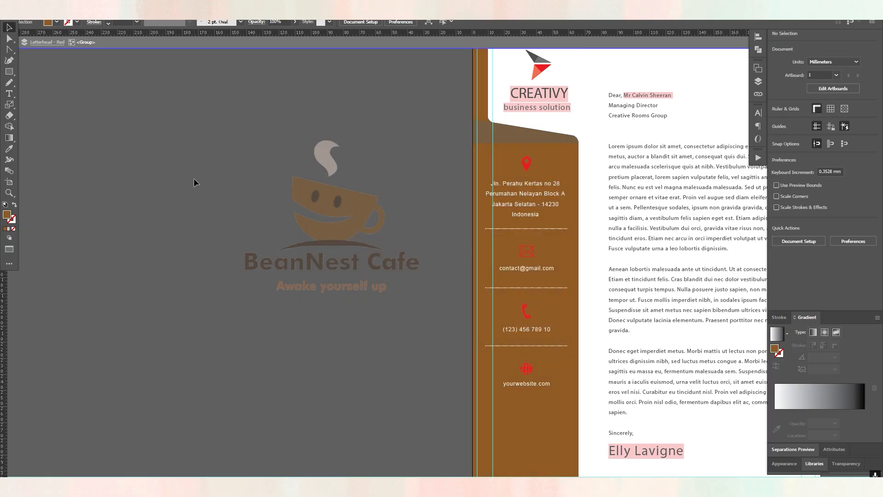
Set the fill of the slanted band atop the sidebar to hex 915B25 and leave isolation mode
double_click(515, 134)
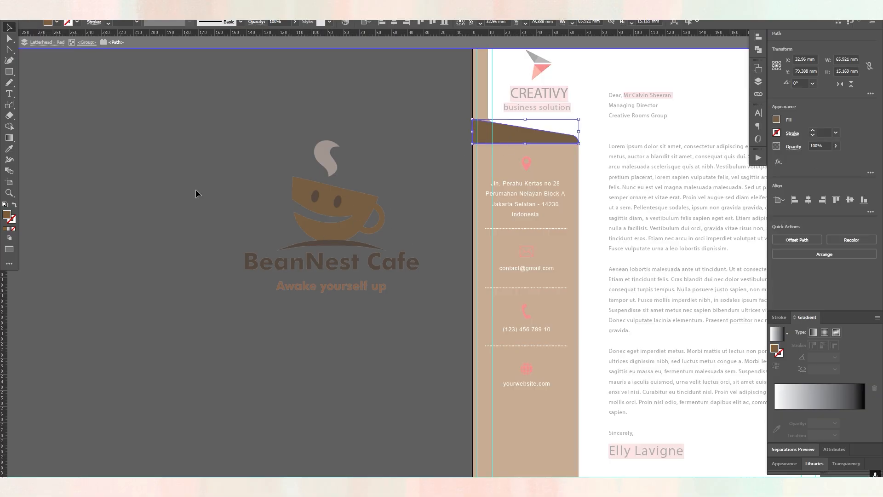
double_click(6, 214)
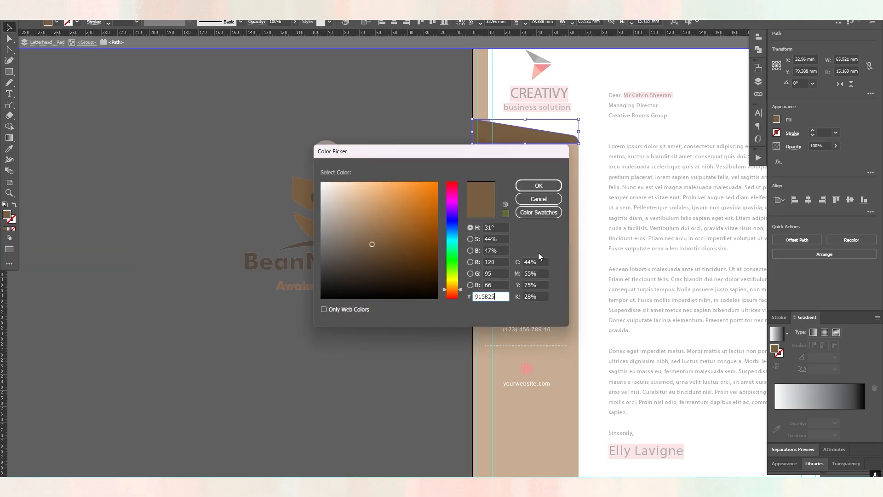
left_click(539, 187)
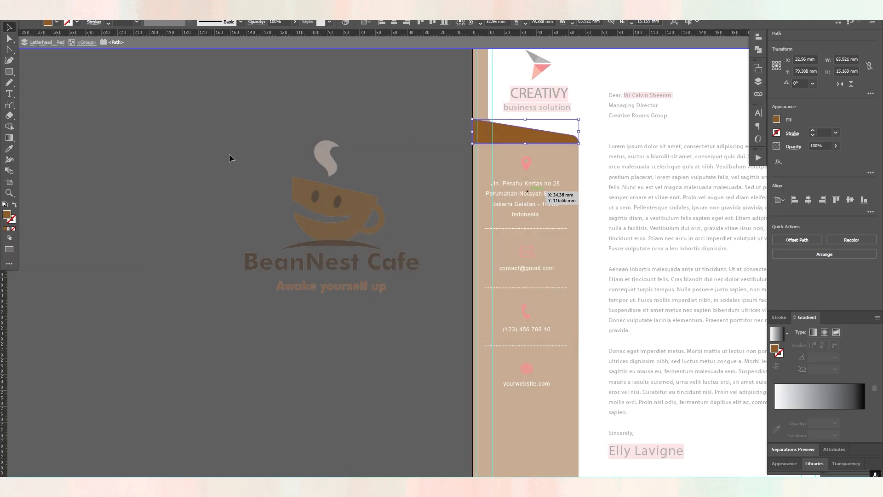
double_click(200, 154)
key("ctrl+0")
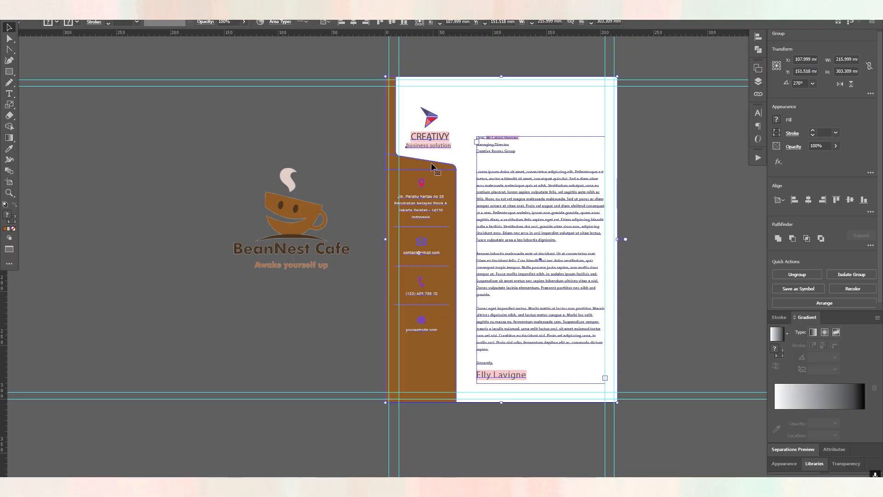
Delete the CREATIVY placeholder logo and its business solution tagline from the letterhead group
double_click(430, 120)
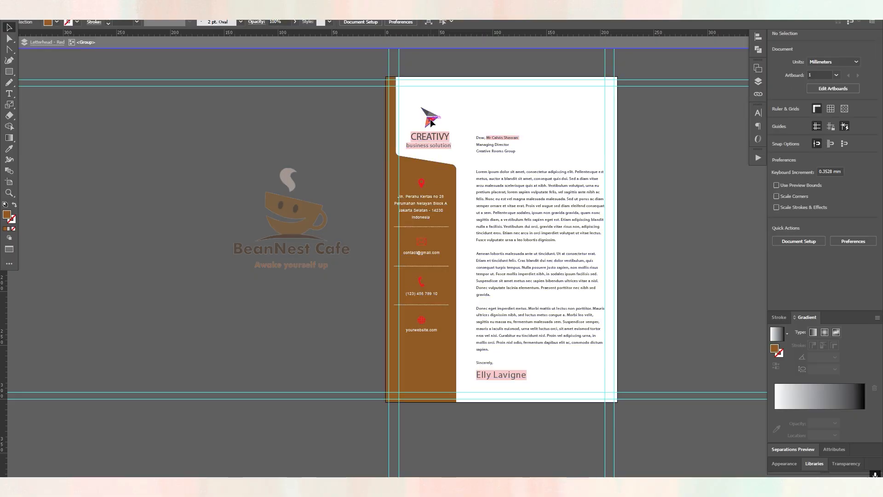
left_click(431, 122)
key("Delete")
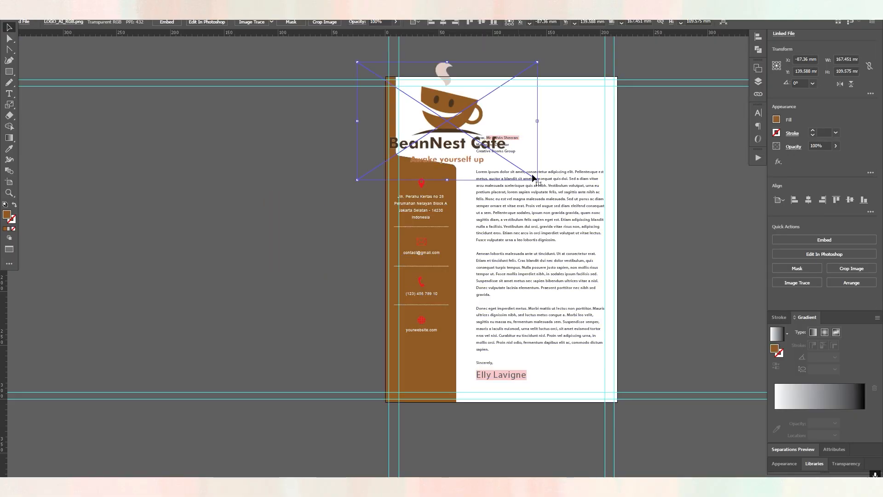
Scale the BeanNest Cafe logo down to about 72 × 47 mm and place it in the white area above the sidebar
left_click_drag(537, 178, 436, 113)
left_click_drag(413, 96, 449, 128)
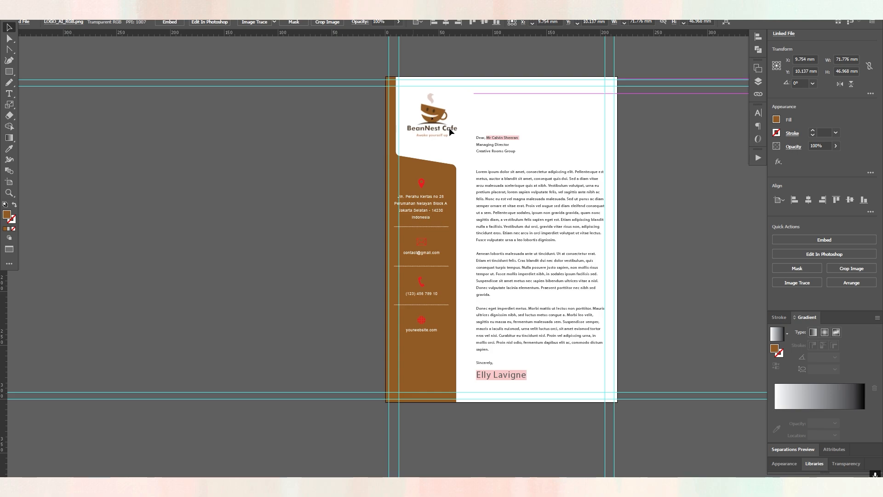
left_click(641, 222)
Deselect the letterhead artwork and save the document in Illustrator EPS format
left_click(524, 293)
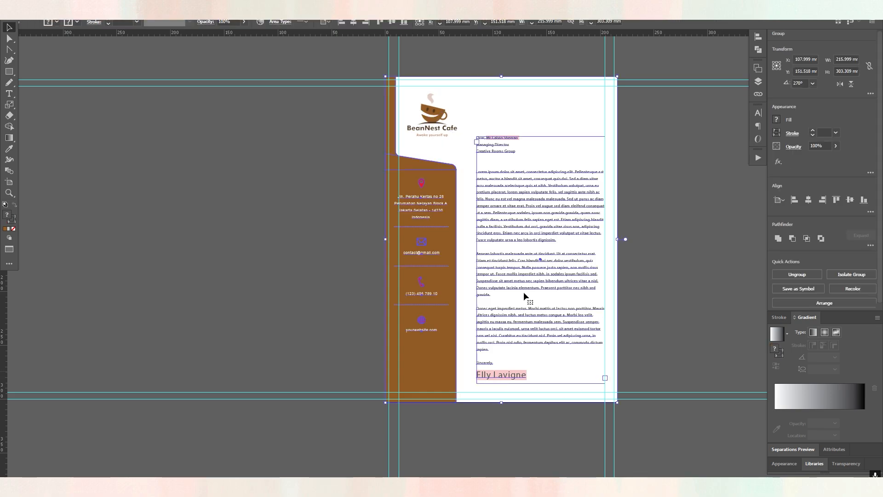
left_click(671, 276)
key("ctrl+s")
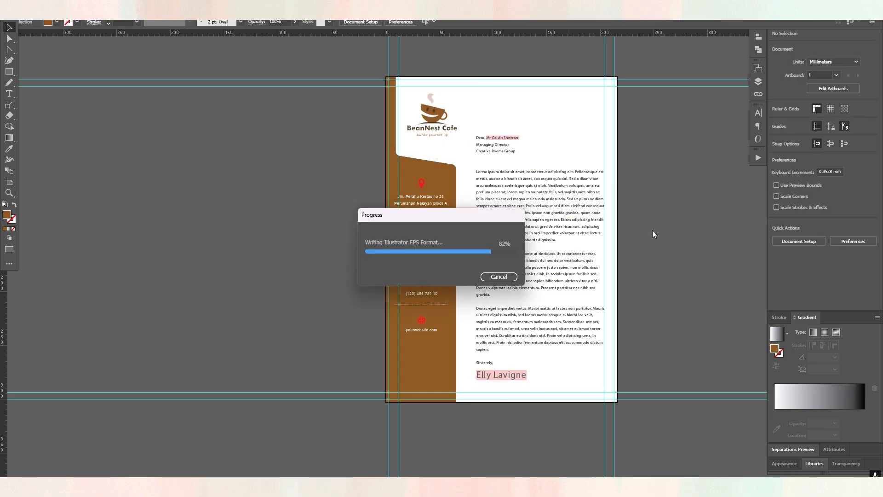
Isolate the letterhead group and delete the sample letter text, keeping the sidebar and contact details
left_click(555, 217)
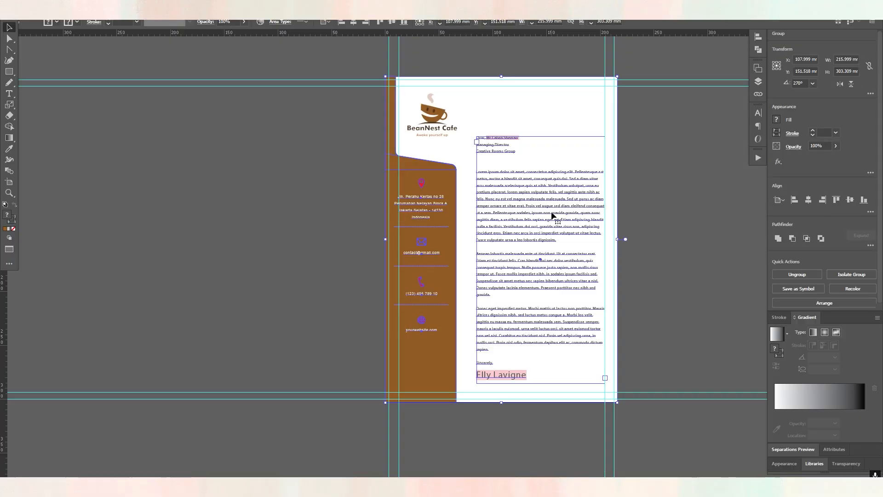
double_click(552, 212)
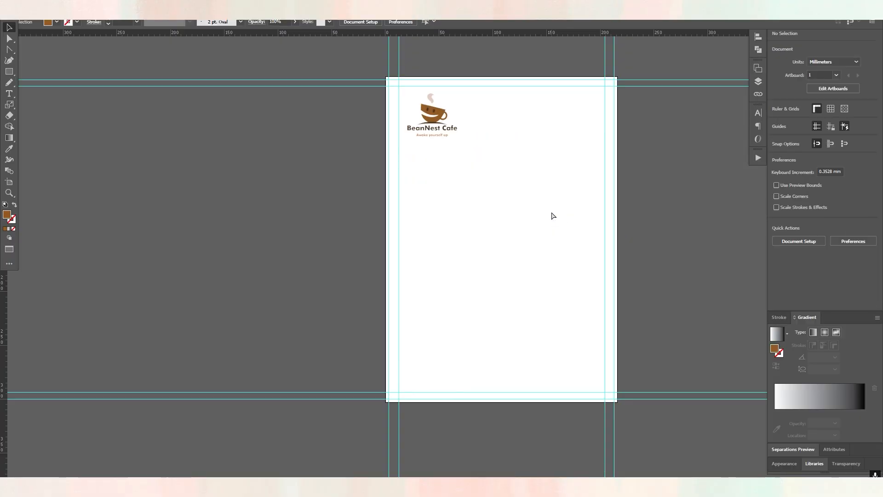
left_click(525, 191)
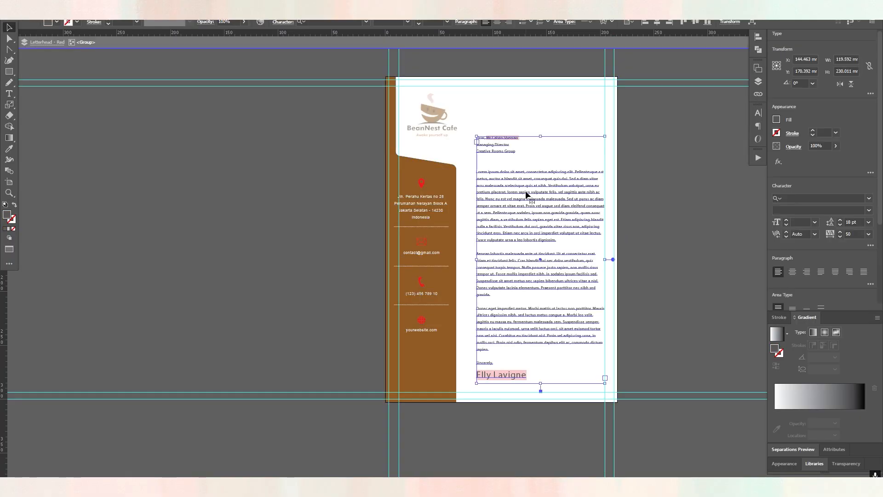
key("Delete")
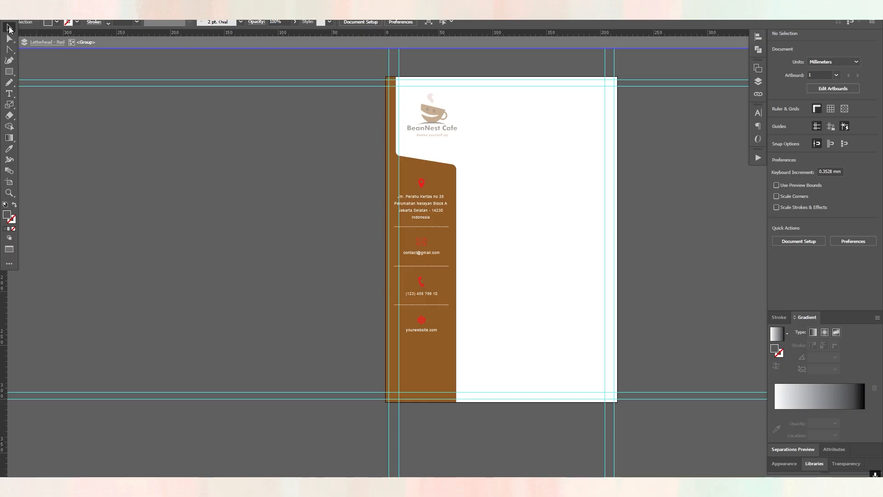
Leave isolation mode and save the EPS letterhead again, accepting the legacy format
left_click_drag(423, 204, 418, 203)
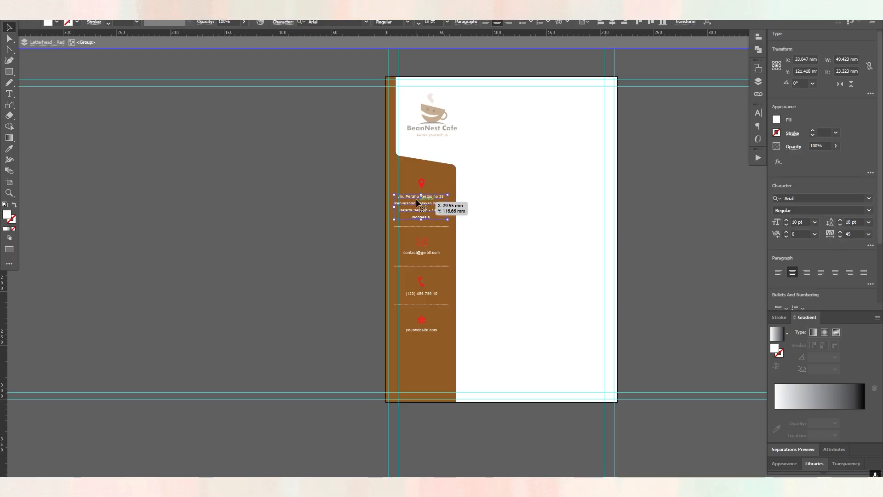
left_click(718, 228)
double_click(663, 225)
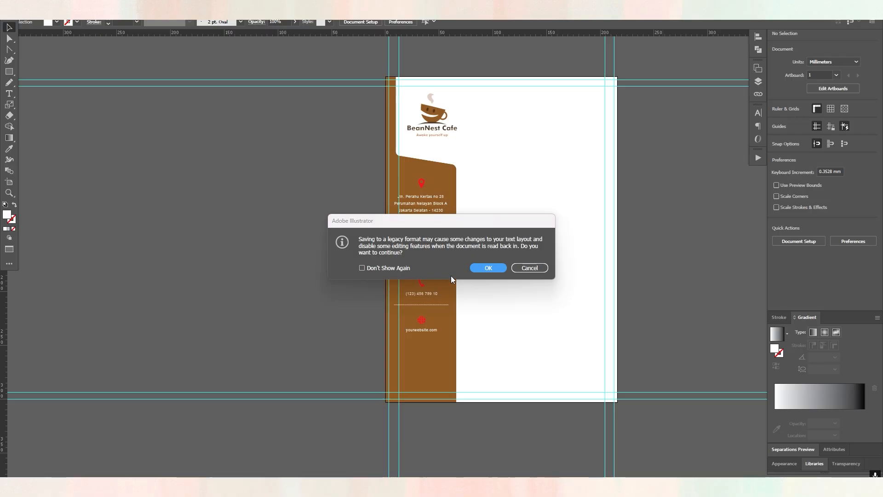
left_click(486, 268)
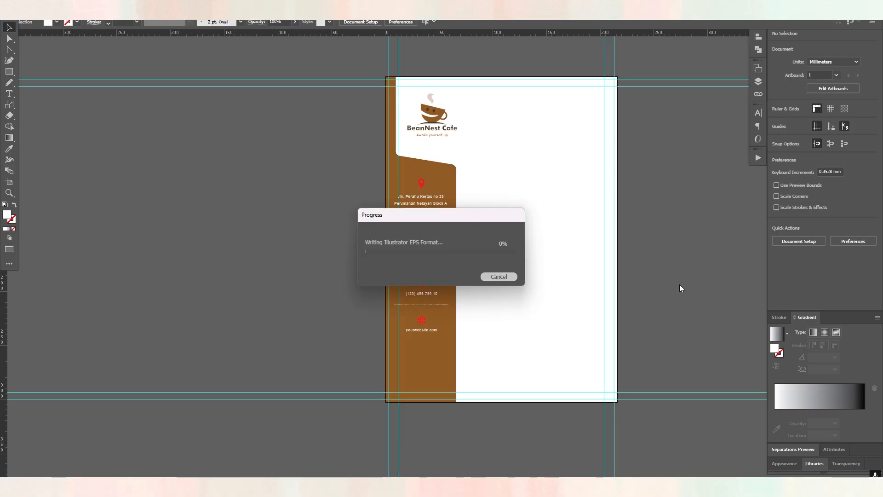
Select all the letterhead artwork and export it as a PNG at High (300 ppi) with a transparent background
left_click_drag(334, 135, 512, 438)
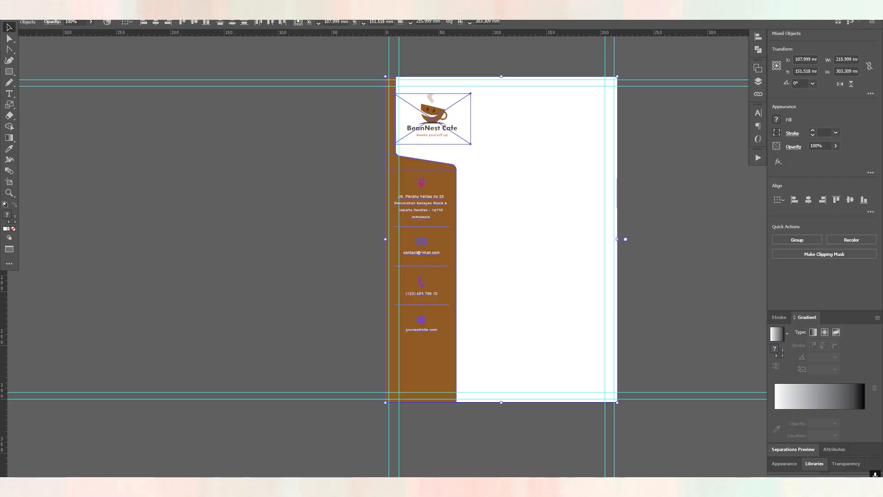
left_click(51, 23)
mouse_move(73, 207)
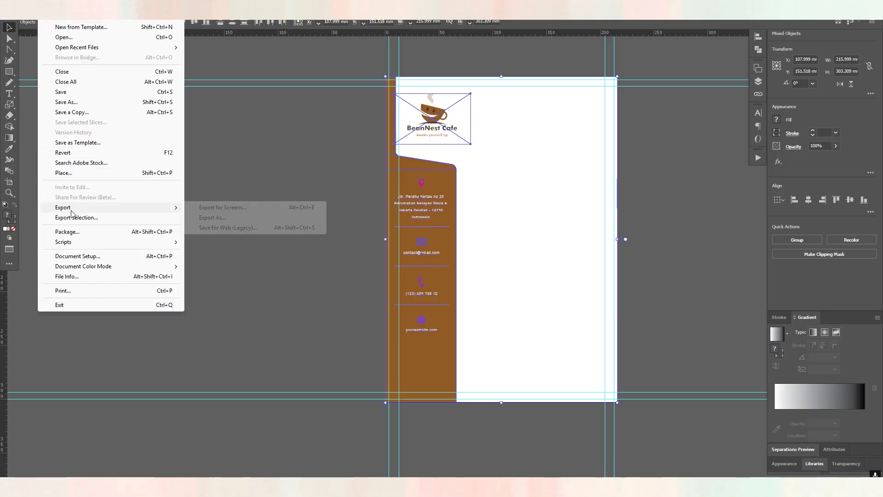
left_click(212, 217)
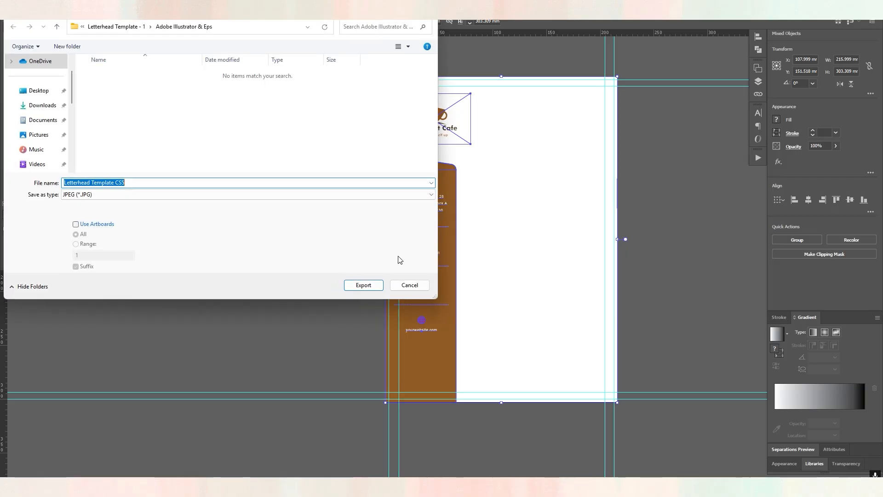
left_click(115, 194)
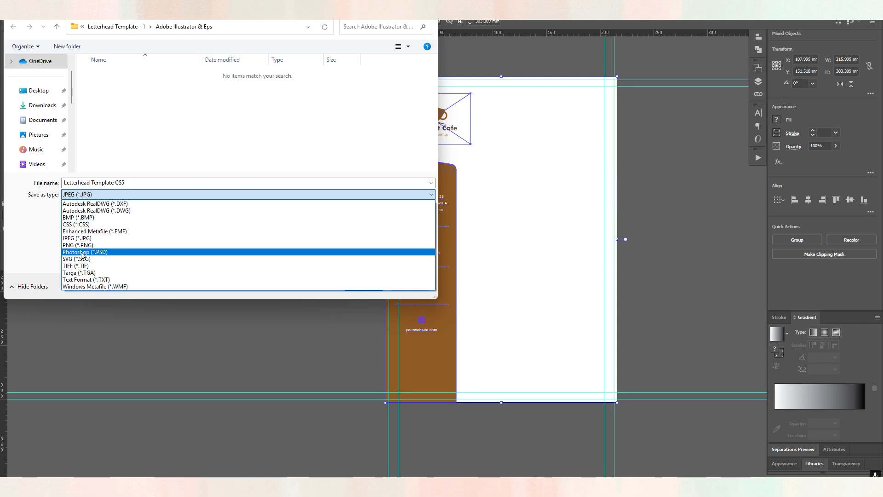
left_click(73, 246)
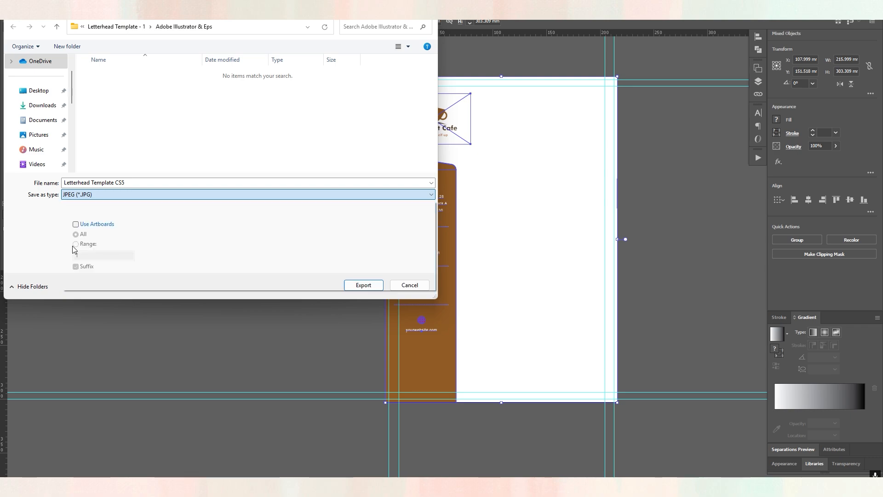
left_click(231, 28)
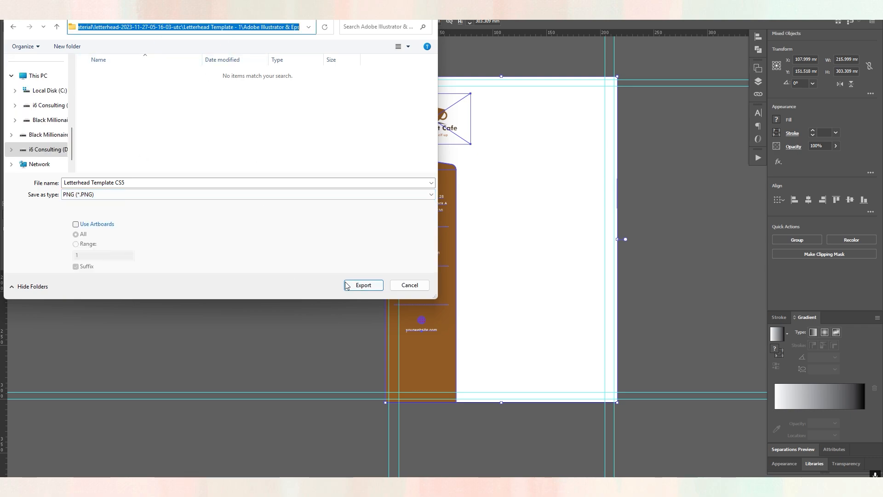
left_click(364, 285)
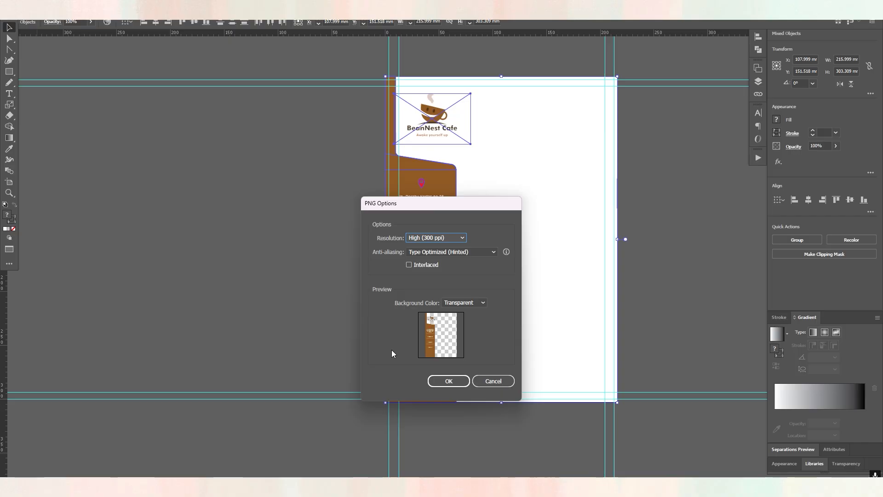
left_click(445, 382)
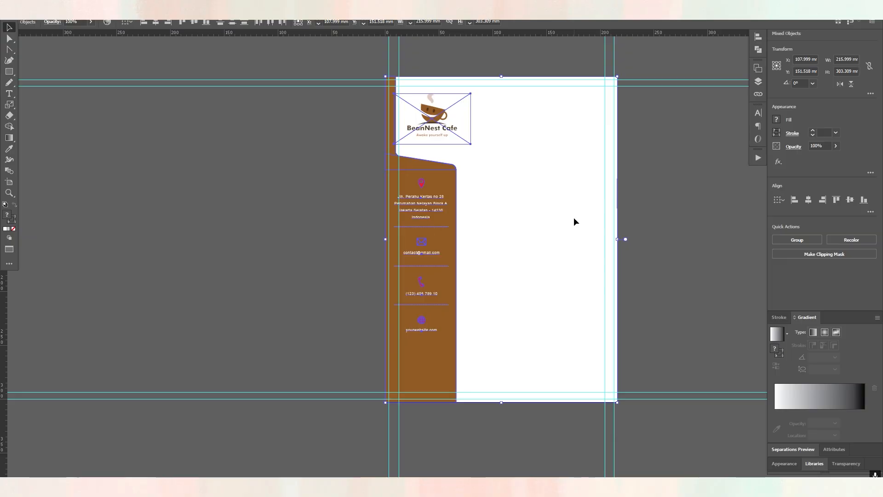
Switch to the Adobe Illustrator & Eps folder, open the exported Letterhead Template CS5 PNG to check it, and close the viewer
key("alt+Tab")
left_click(263, 121)
left_click(290, 237)
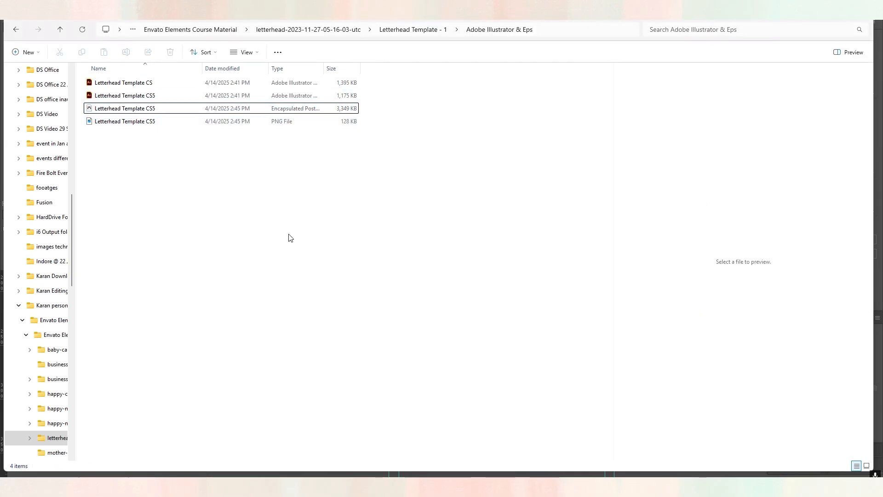
double_click(130, 121)
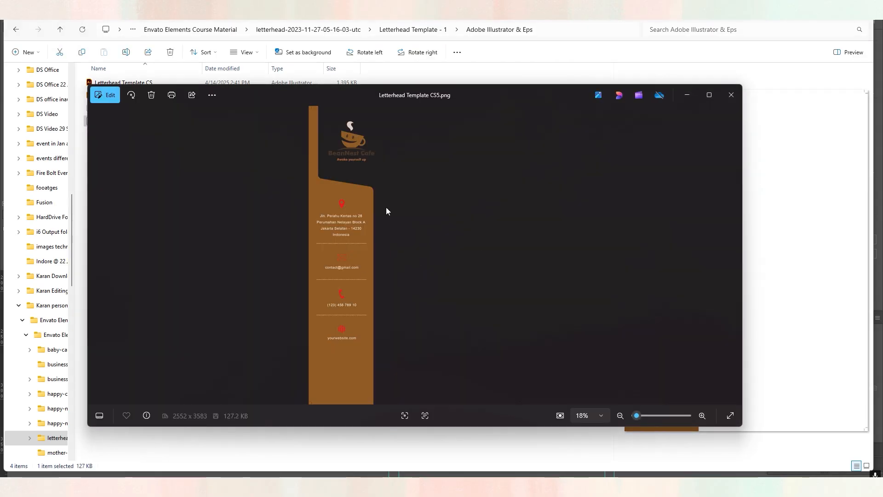
left_click(731, 95)
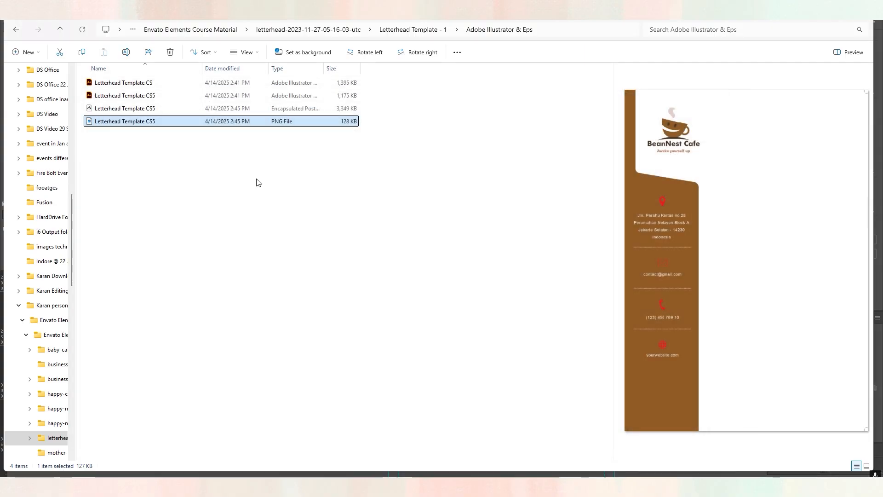
Switch to the Word letterhead document and delete the dark sidebar shape, the arrow logo graphic and the stray colon above it
key("alt+Tab")
left_click(511, 123)
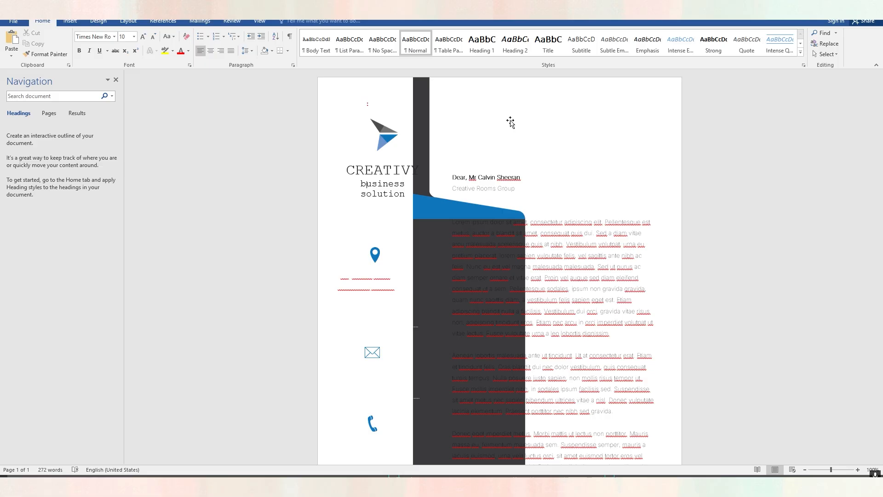
left_click(419, 137)
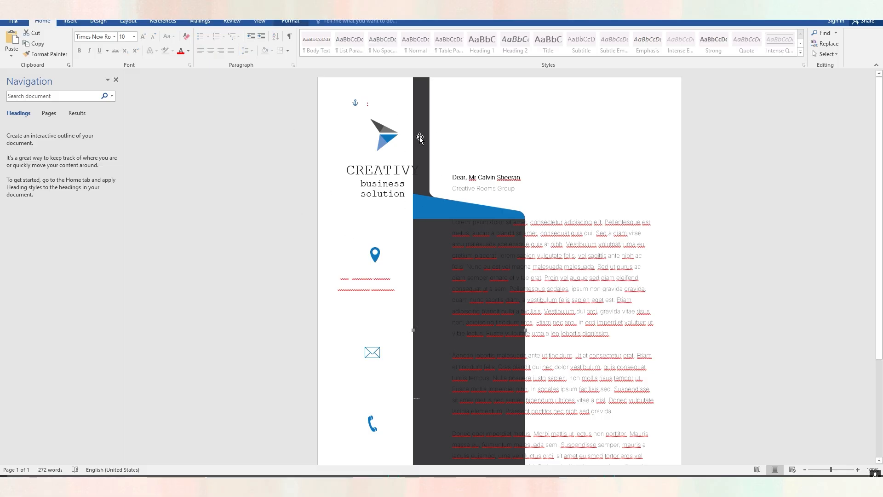
key("Delete")
left_click(377, 131)
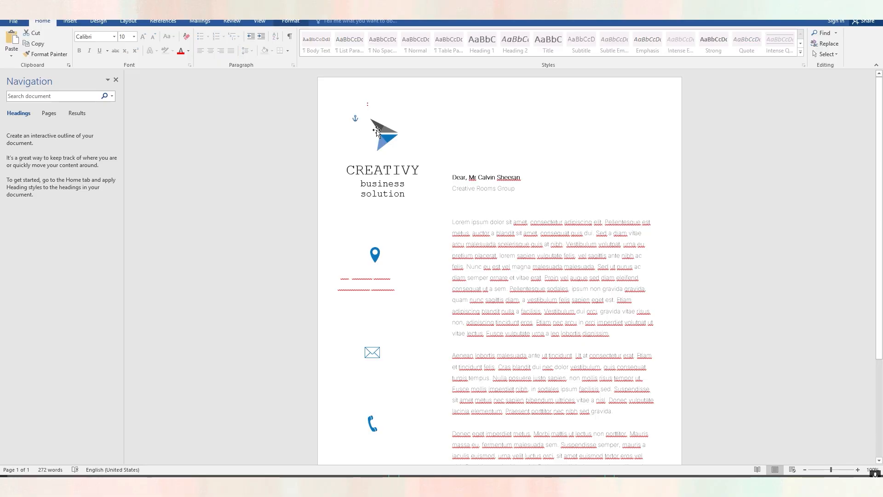
key("Delete")
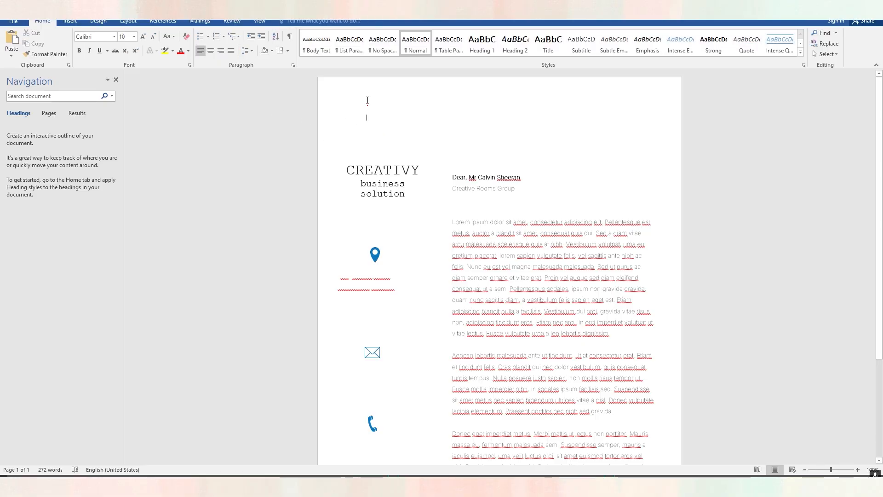
left_click_drag(367, 100, 386, 118)
key("Delete")
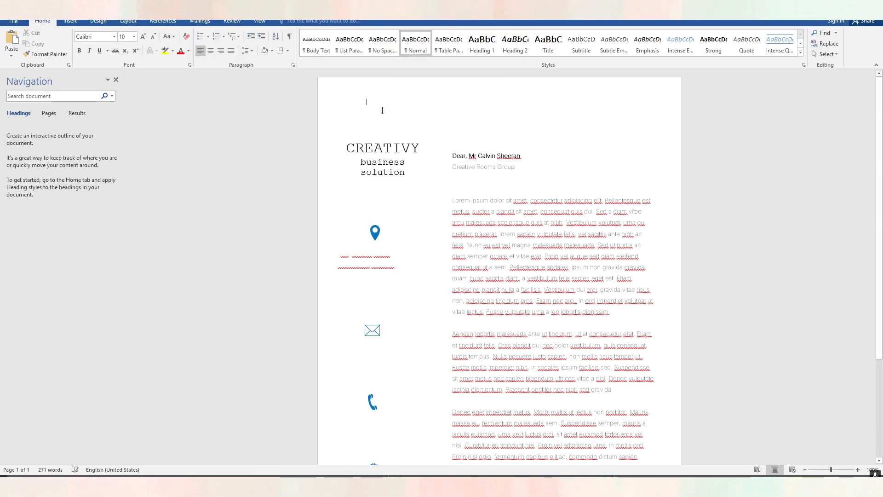
Delete the CREATIVY company name and its "business solution" tagline from the letterhead
left_click(377, 148)
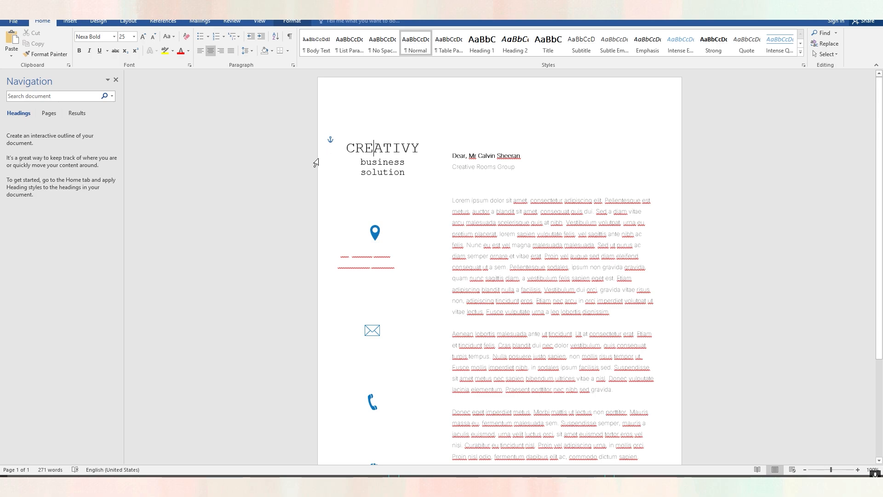
left_click(304, 162)
left_click(394, 162)
key("Delete")
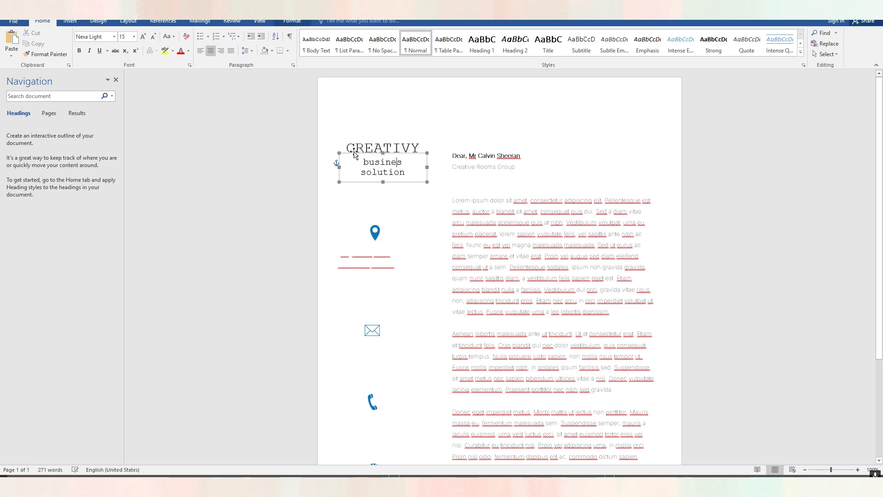
key("Delete")
left_click_drag(347, 148, 423, 150)
key("Delete")
left_click(260, 179)
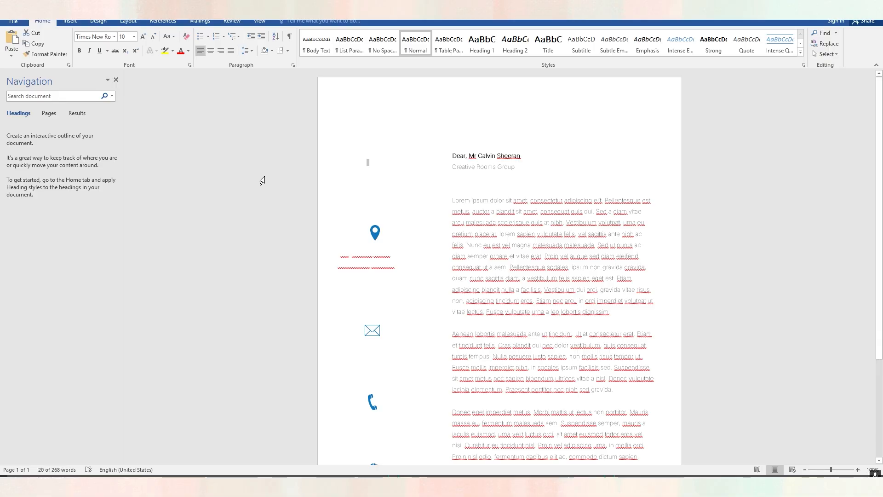
Insert the exported letterhead PNG from the folder into the Word page and undo the attempt to reposition it
key("alt+Tab")
left_click_drag(121, 122, 348, 163)
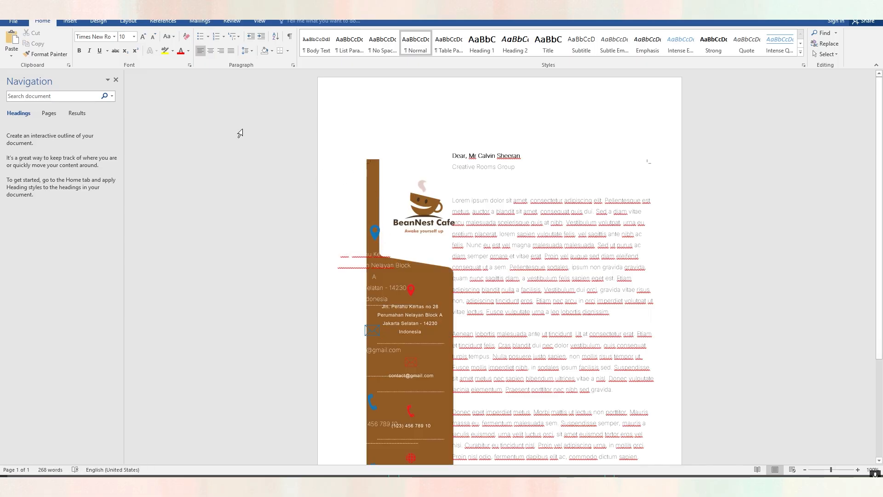
left_click_drag(421, 198, 396, 163)
key("ctrl+z")
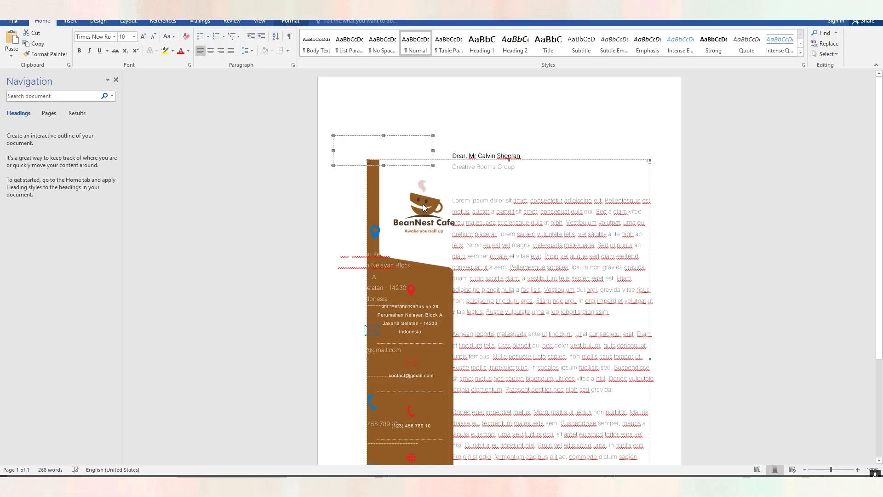
Set the letterhead picture's text wrapping to Behind Text
right_click(423, 203)
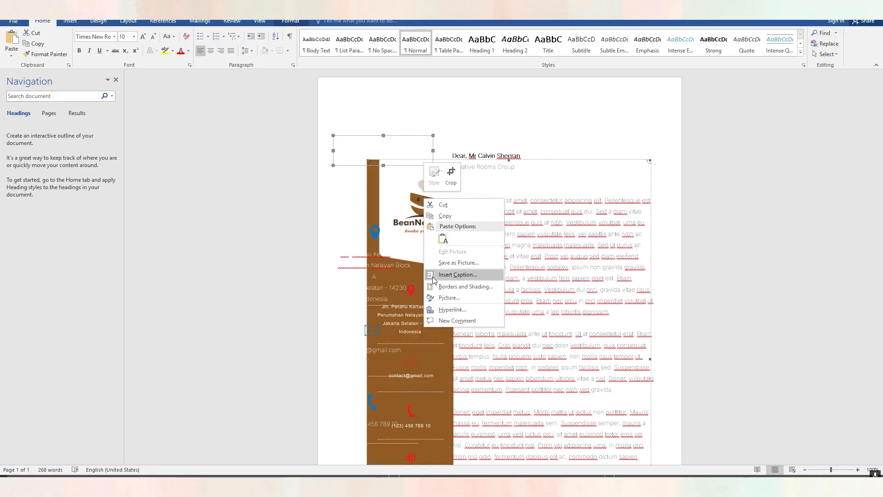
left_click(227, 190)
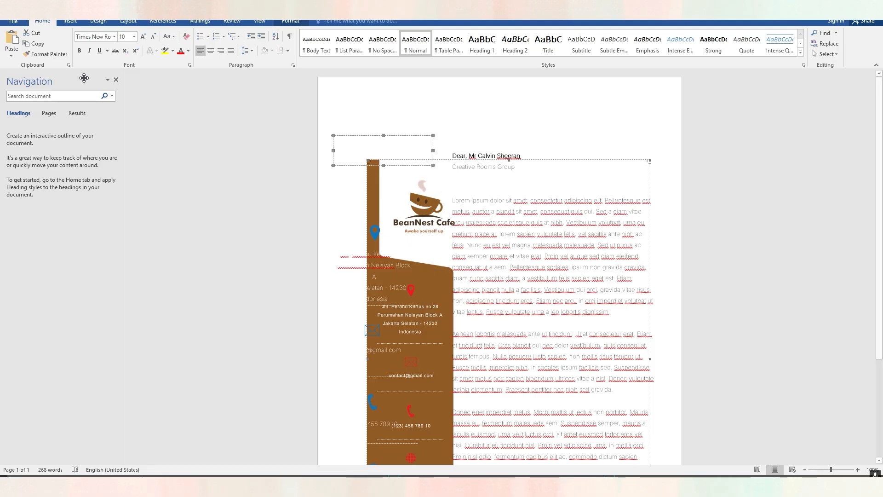
left_click(125, 22)
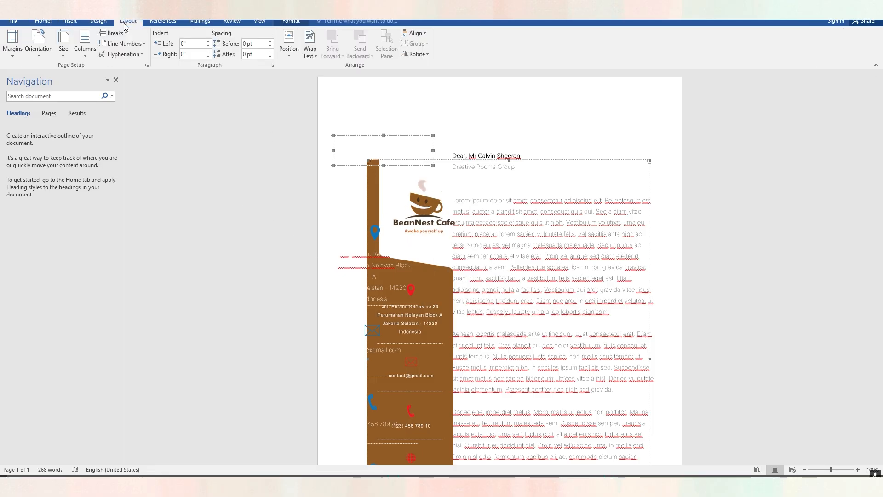
left_click(309, 46)
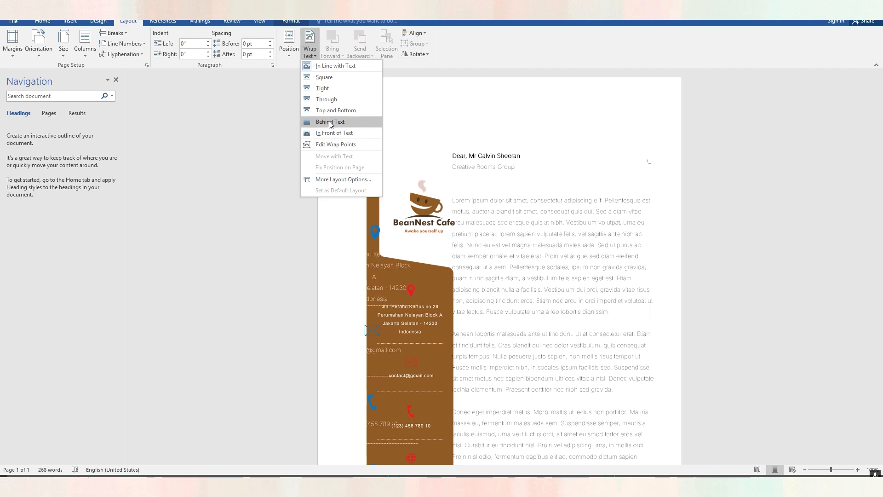
left_click(330, 122)
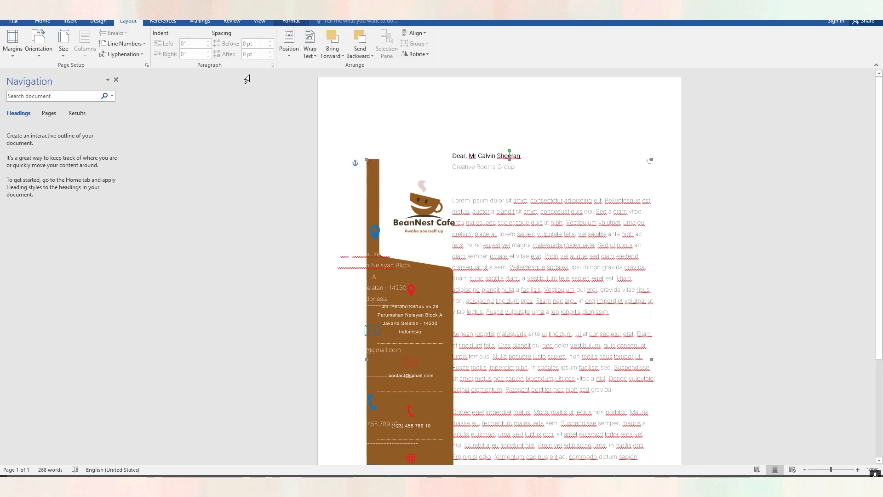
left_click(310, 46)
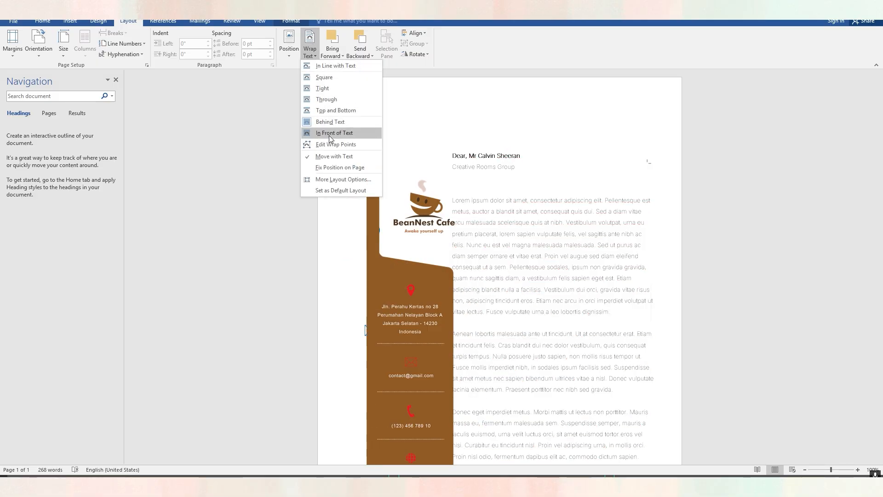
left_click(330, 122)
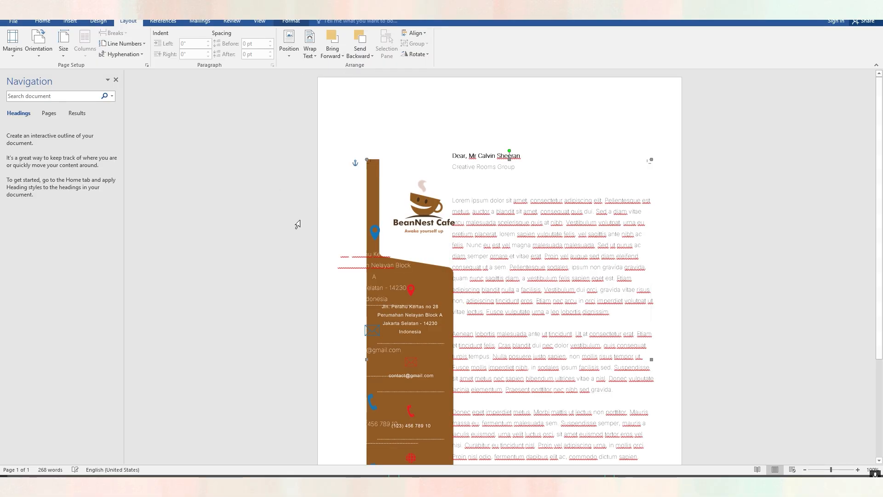
Move the letterhead picture into the page's upper-left corner, flush with the page edges
left_click_drag(376, 183, 341, 121)
left_click(369, 127)
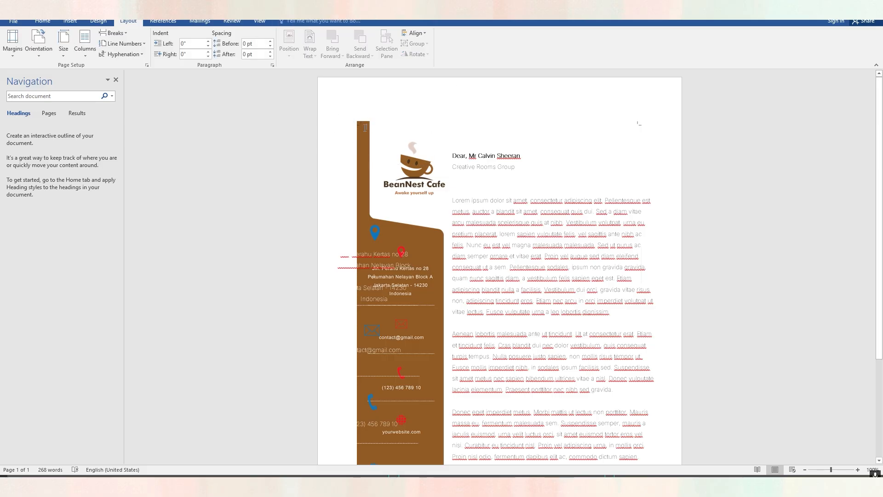
left_click(366, 127)
left_click(396, 134)
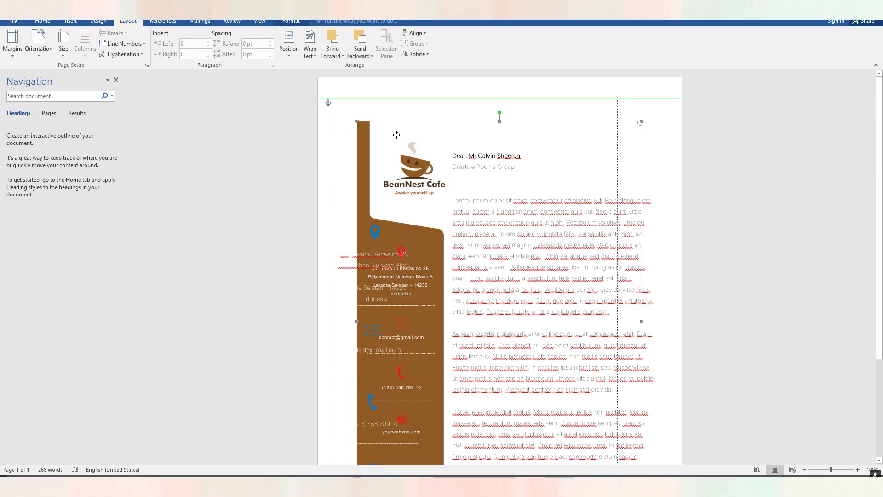
left_click_drag(397, 135, 383, 126)
Enlarge the letterhead picture from its lower-right corner until it covers the full page
scroll(398, 217, "down", 4)
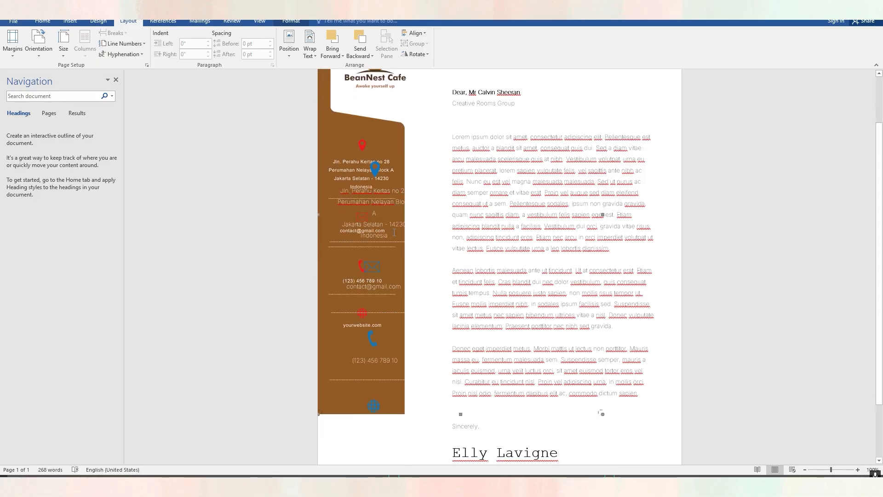
scroll(394, 232, "down", 2)
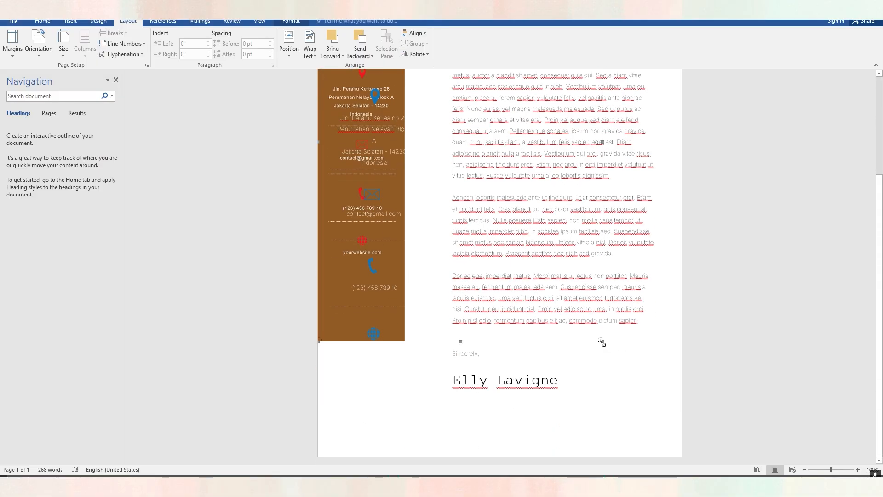
left_click_drag(602, 342, 682, 451)
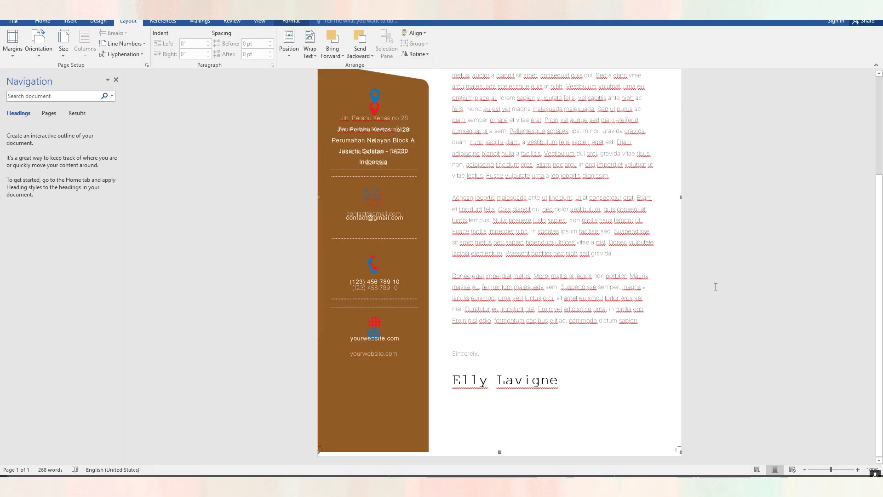
Check the sidebar for overlapping contact details, selecting the pin, envelope and phone icons
scroll(715, 285, "up", 4)
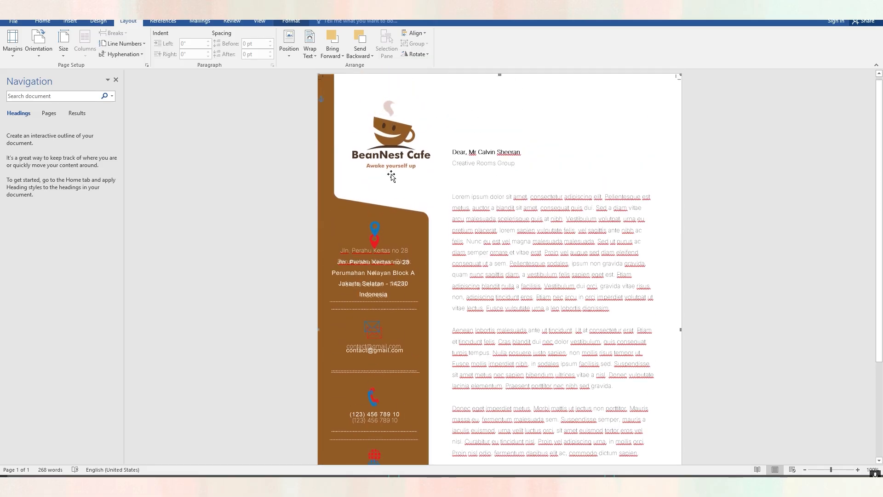
left_click(260, 257)
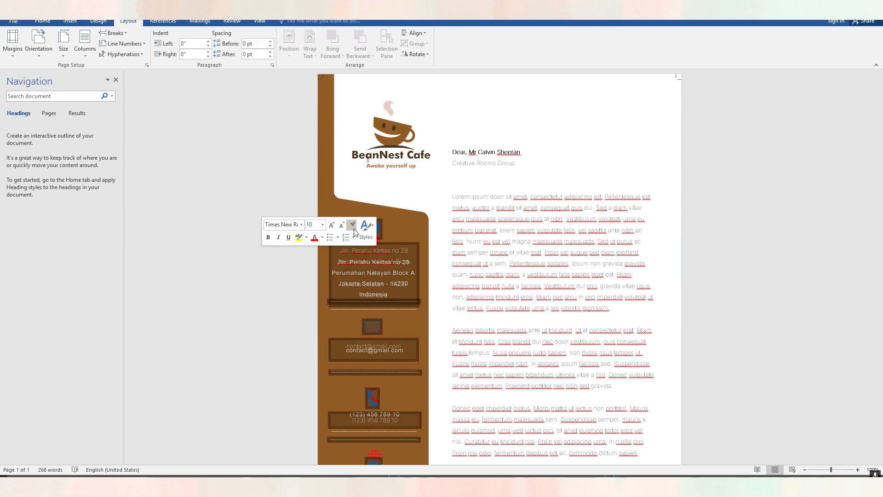
left_click(375, 232)
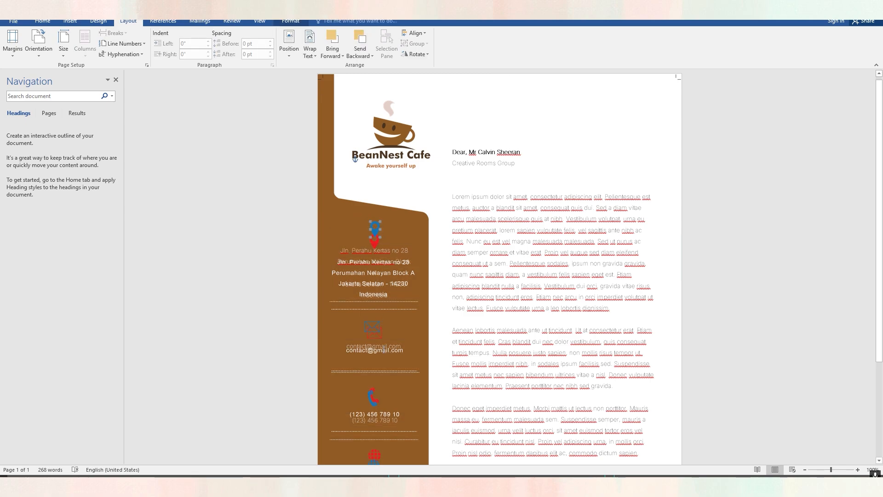
left_click(373, 330, "shift")
left_click(374, 401, "shift")
scroll(322, 354, "down", 3)
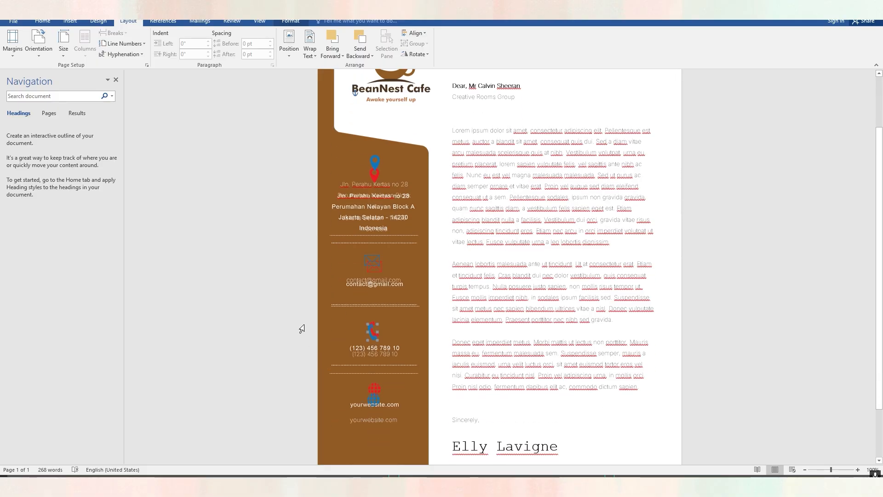
Switch to the Adobe Illustrator & Eps folder and open the exported Letterhead Template CS5 PNG to check its contact details
key("super+Tab")
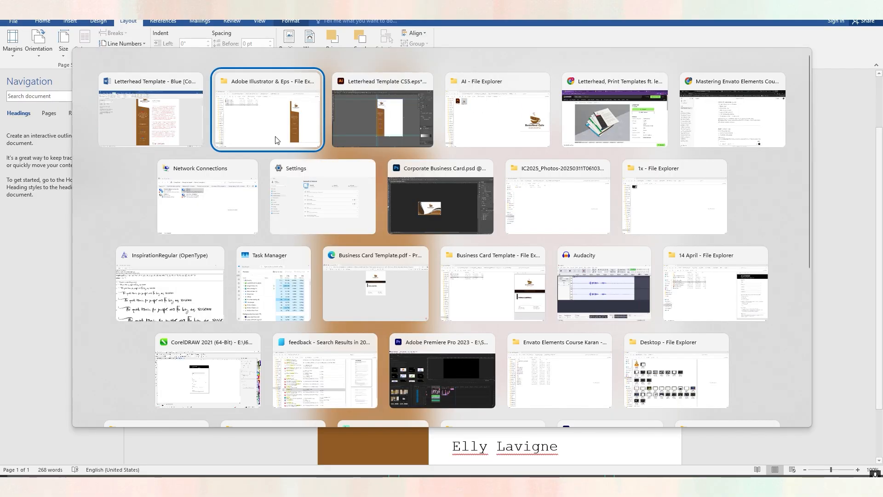
left_click(276, 138)
double_click(183, 124)
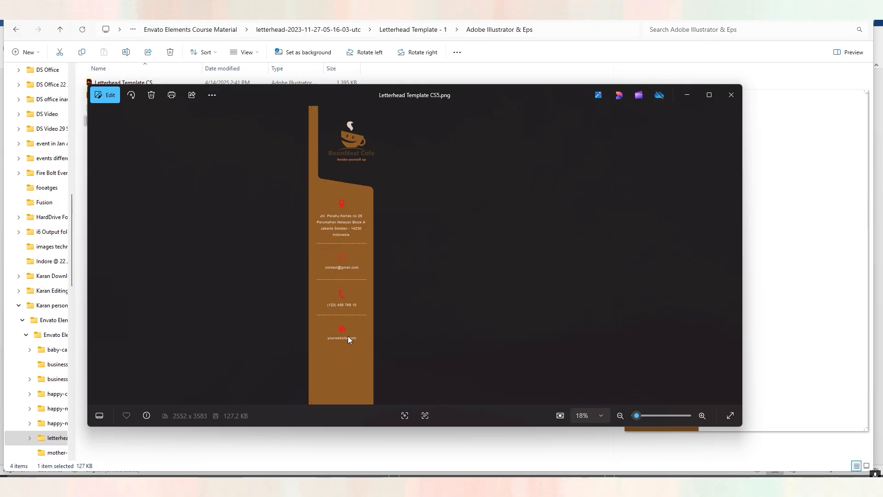
Switch to Illustrator, enter the letterhead group and delete the address text, its pin icon and the divider line below
key("super+Tab")
left_click(551, 117)
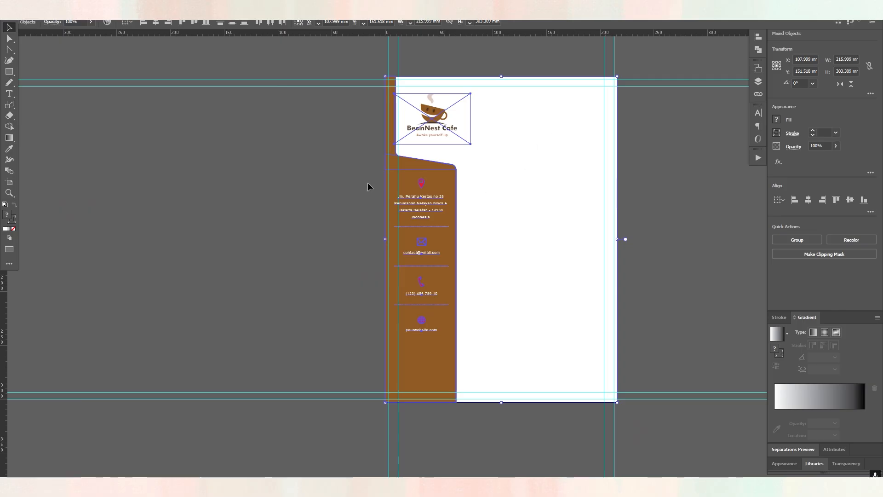
left_click(368, 186)
left_click(423, 196)
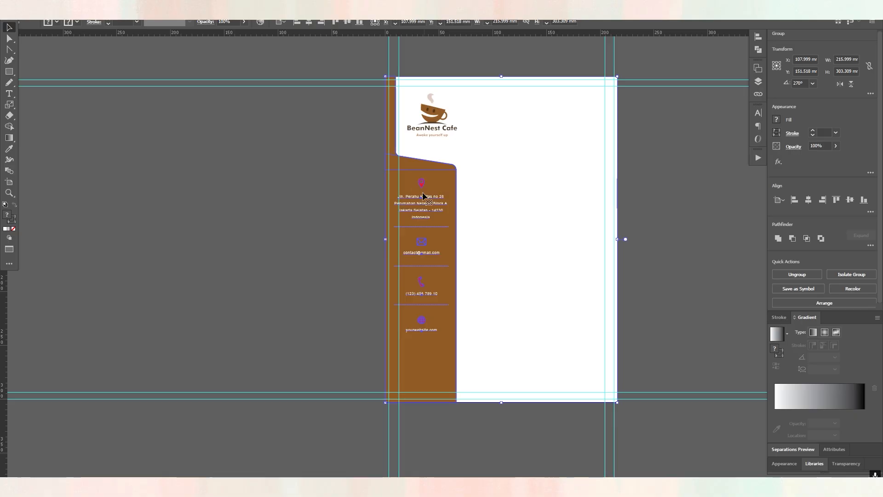
double_click(424, 196)
key("Delete")
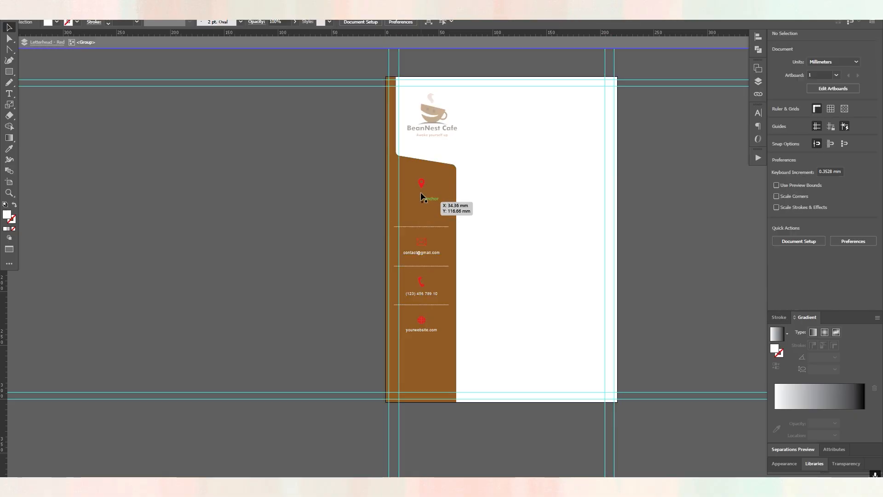
left_click(421, 184)
key("Delete")
left_click(421, 225)
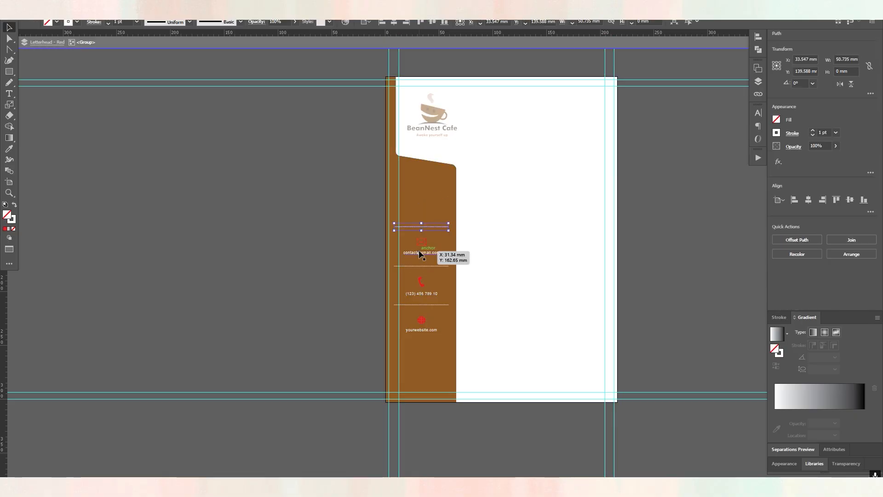
key("Delete")
Delete the envelope icon, the e-mail text and the divider line beneath them from the brown sidebar
left_click(419, 242)
key("Delete")
left_click(419, 252)
key("Delete")
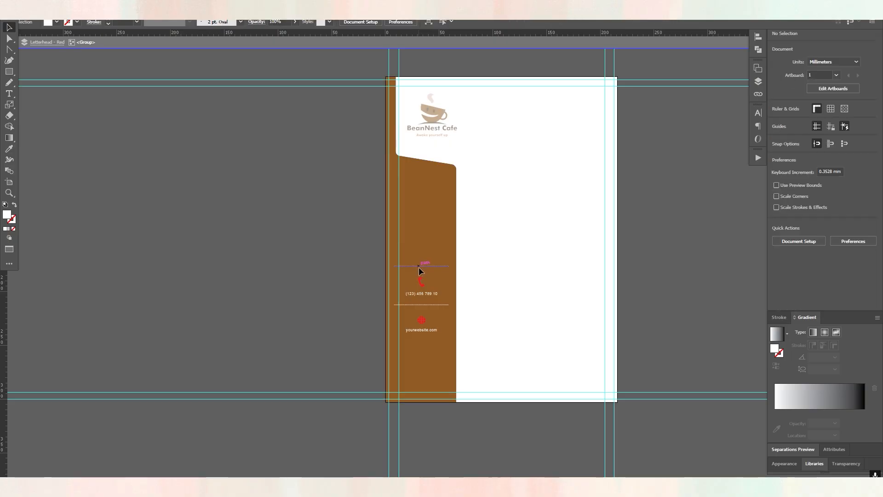
left_click(419, 267)
key("Delete")
Delete the phone icon, the phone number text and the divider line beneath them from the sidebar
left_click(421, 282)
key("Delete")
left_click(419, 291)
key("Delete")
left_click(421, 308)
key("Delete")
Delete the globe icon and the website text from the sidebar, and leave the group's isolation mode
left_click(422, 320)
key("Delete")
left_click_drag(420, 329, 421, 332)
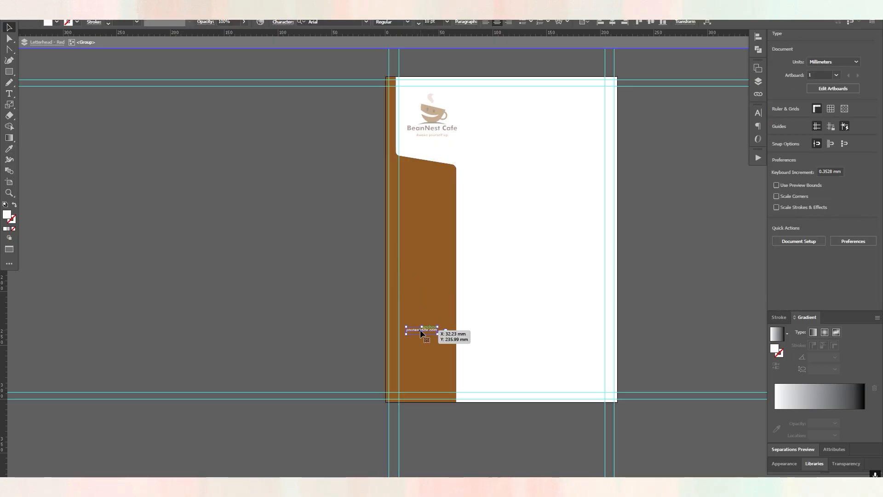
key("Delete")
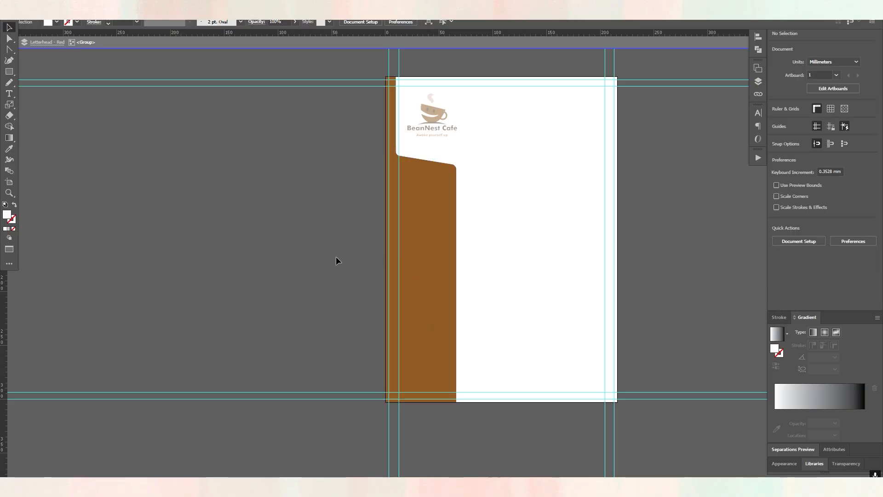
double_click(62, 64)
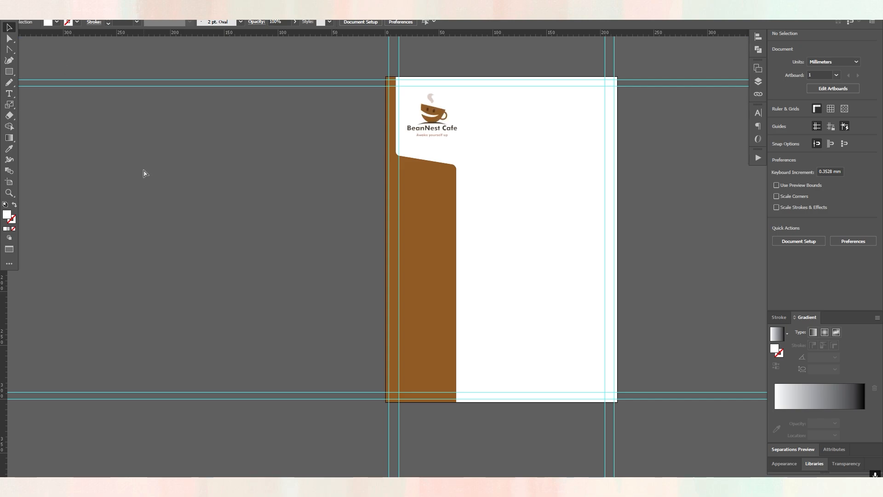
key("ctrl+shift+s")
left_click(134, 194)
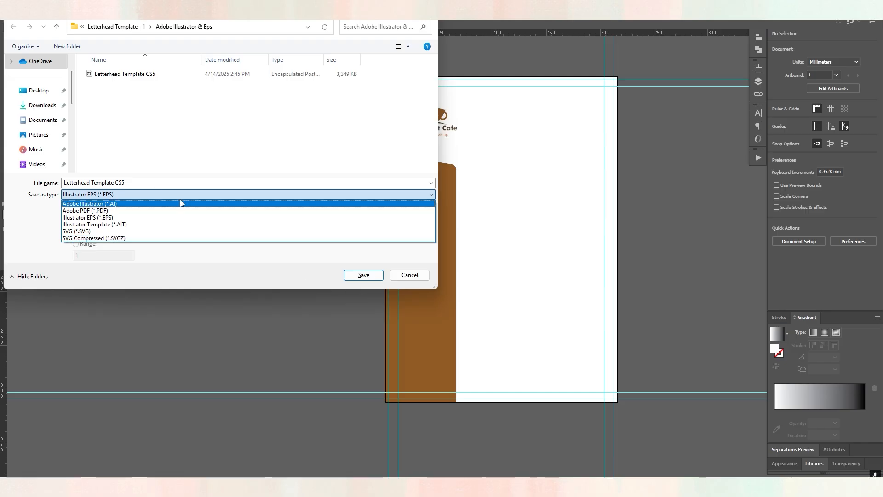
left_click(402, 274)
left_click(409, 274)
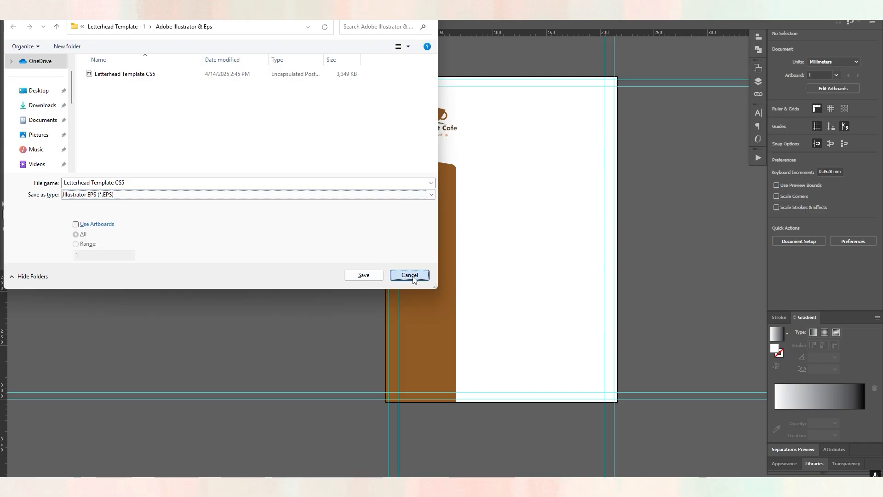
Export the cleaned letterhead as PNG over Letterhead Template CS5, at High (300 ppi) resolution with a transparent background
left_click(45, 6)
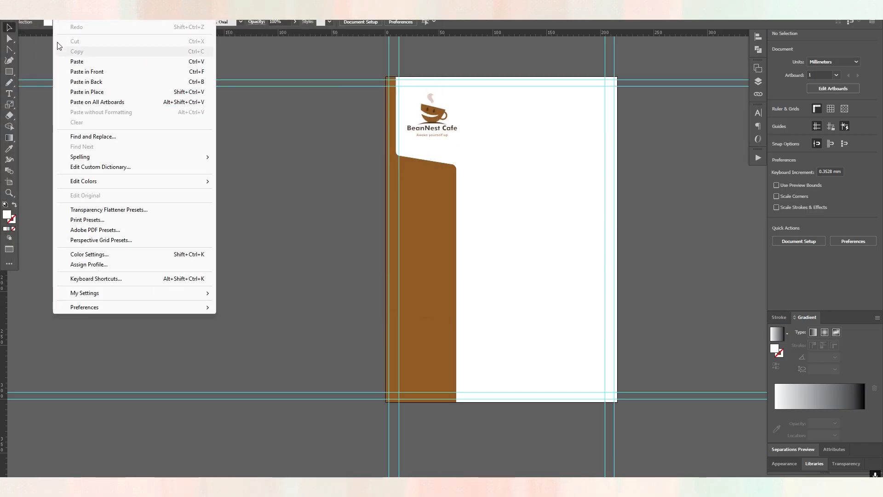
mouse_move(84, 206)
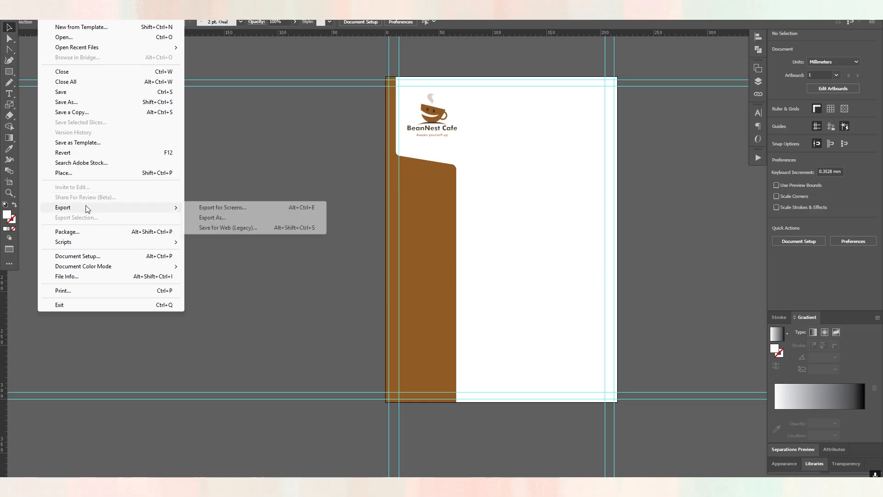
left_click(222, 218)
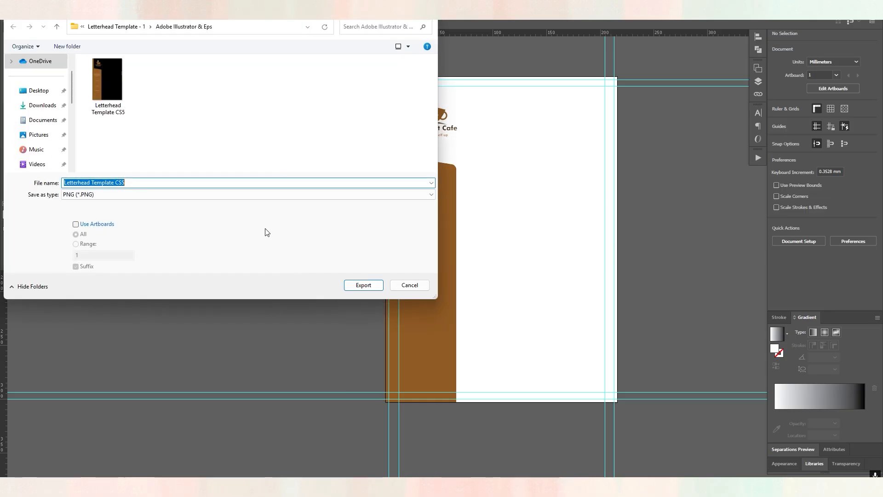
double_click(106, 71)
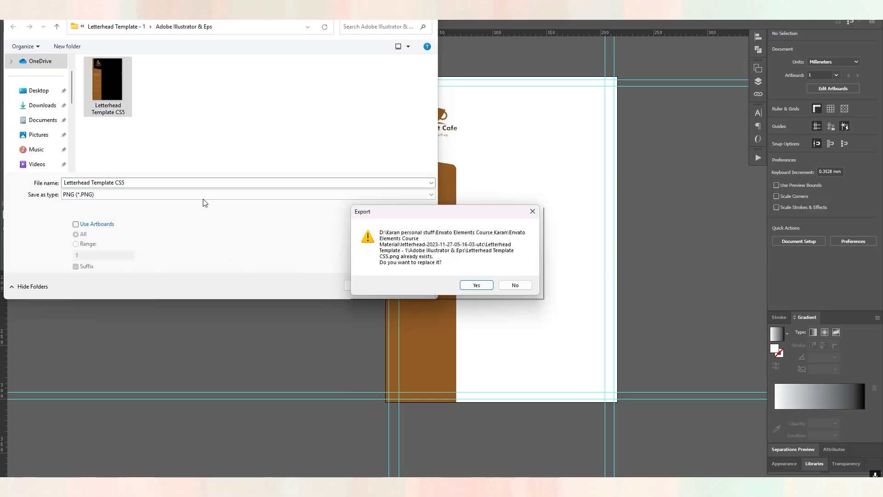
left_click(473, 285)
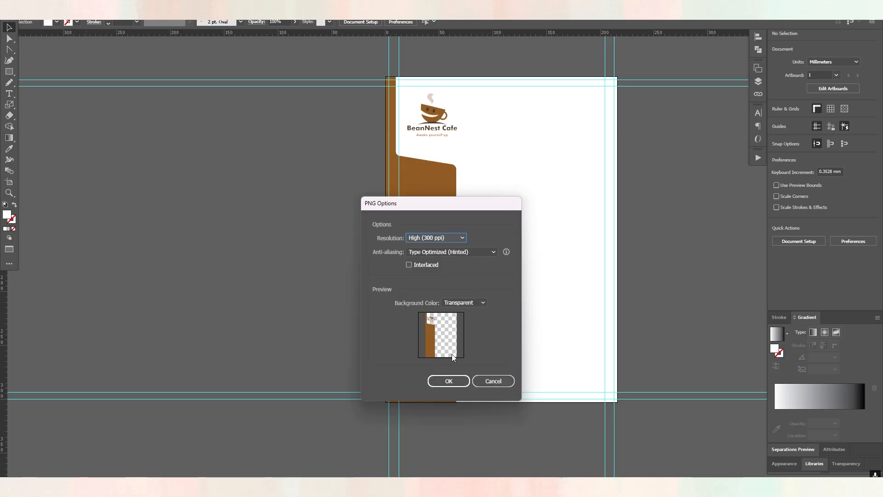
left_click(449, 381)
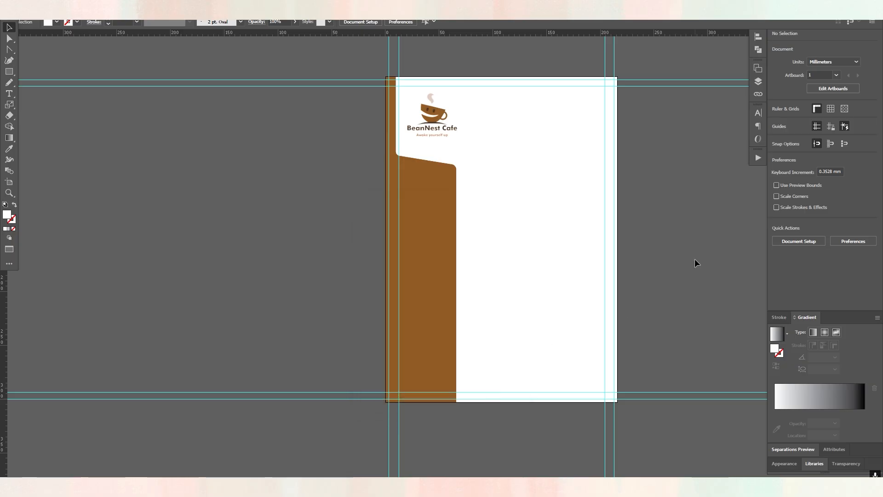
Switch to the Word letterhead and delete the old background picture from the page
key("alt+Tab")
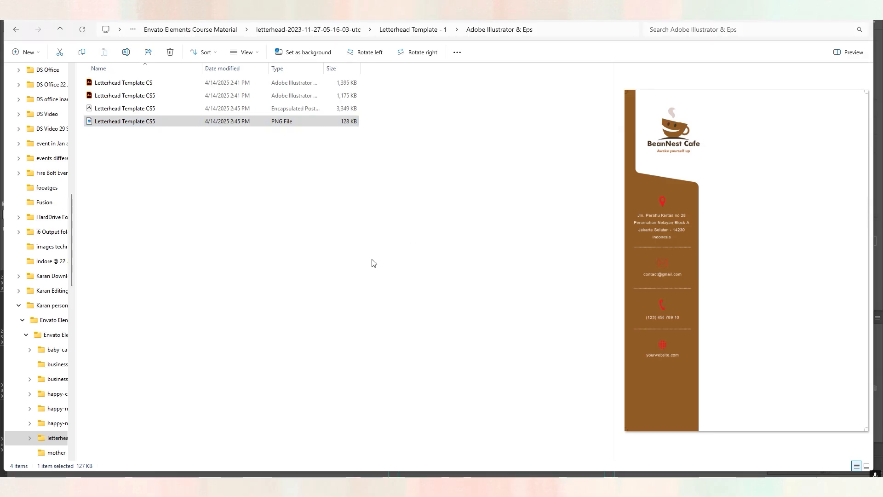
key("alt+Tab")
key("alt+Tab")
key("alt+Tab")
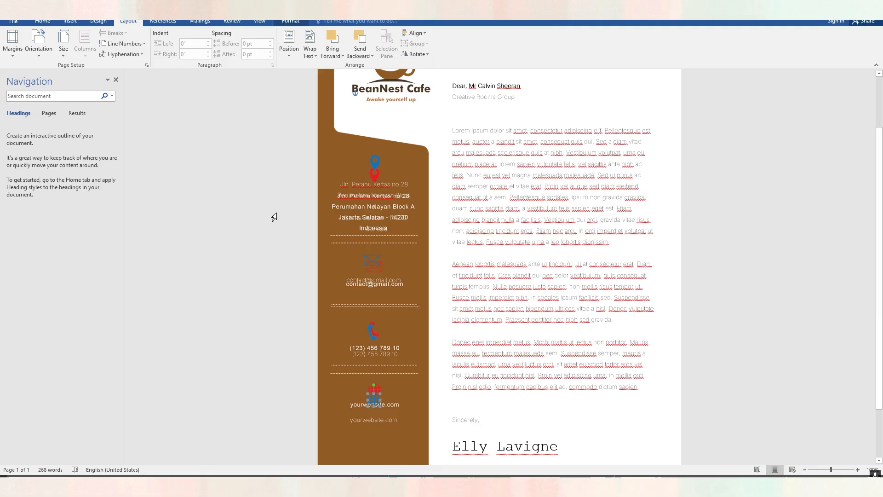
left_click(274, 217)
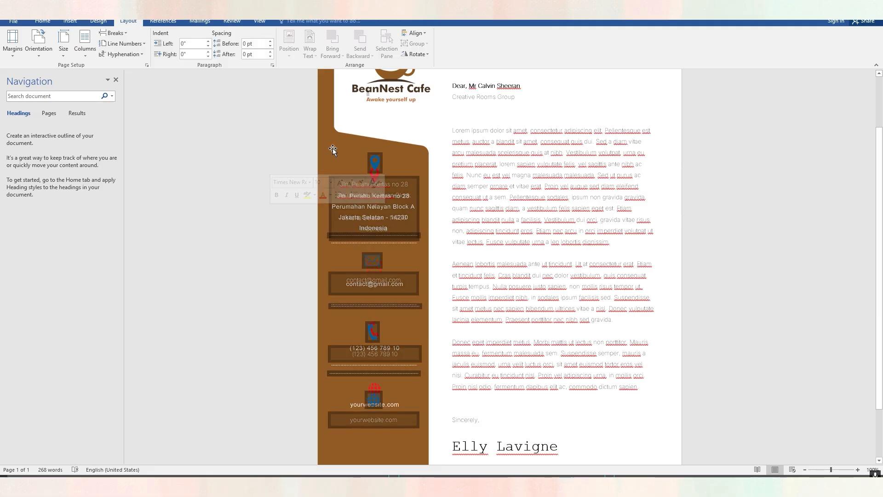
left_click(333, 148)
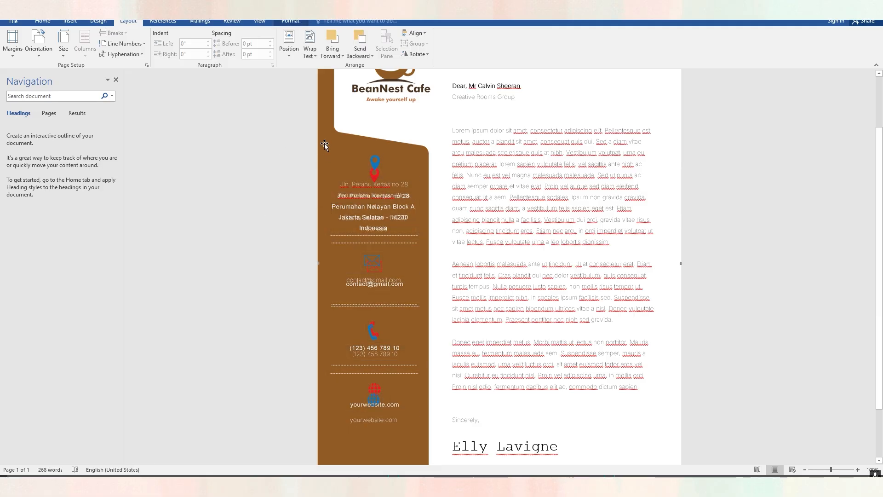
key("Delete")
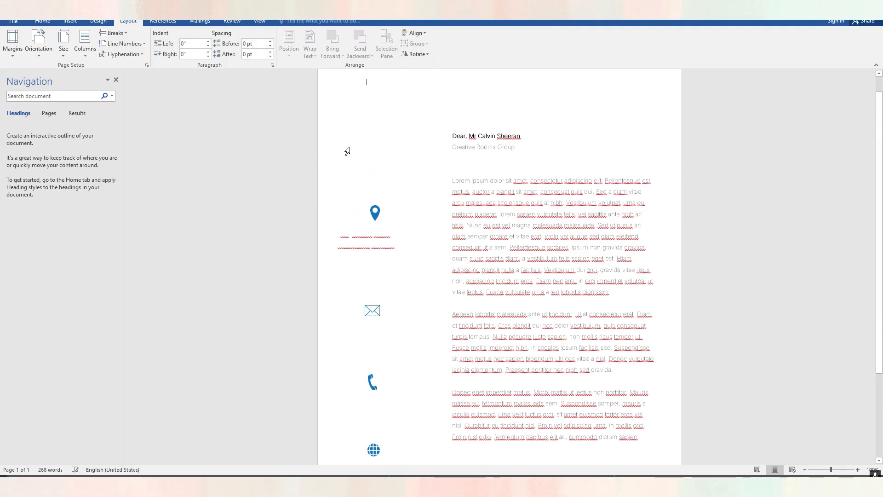
key("alt+Tab")
key("alt+Tab")
left_click_drag(248, 160, 313, 148)
scroll(397, 125, "up", 2)
key("ctrl+z")
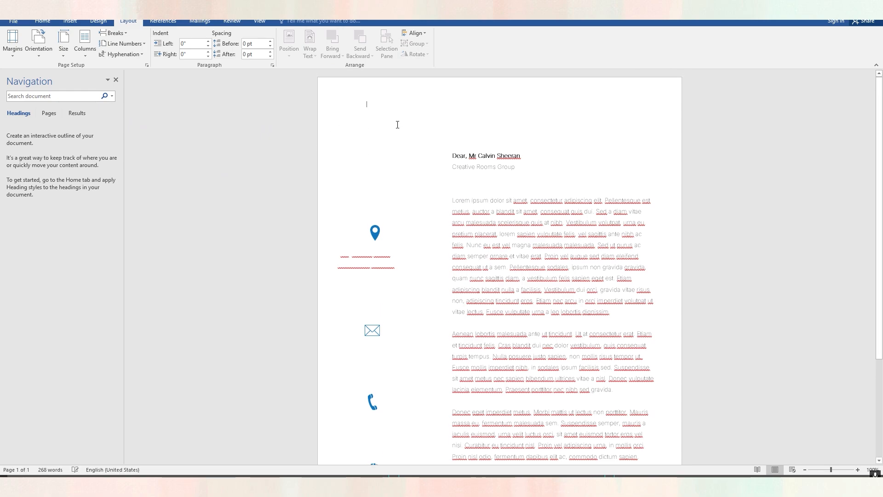
Insert the re-exported letterhead PNG from the folder into the Word page and set its text wrapping to Behind Text
key("alt+Tab")
left_click_drag(115, 126, 408, 175)
key("alt+Tab")
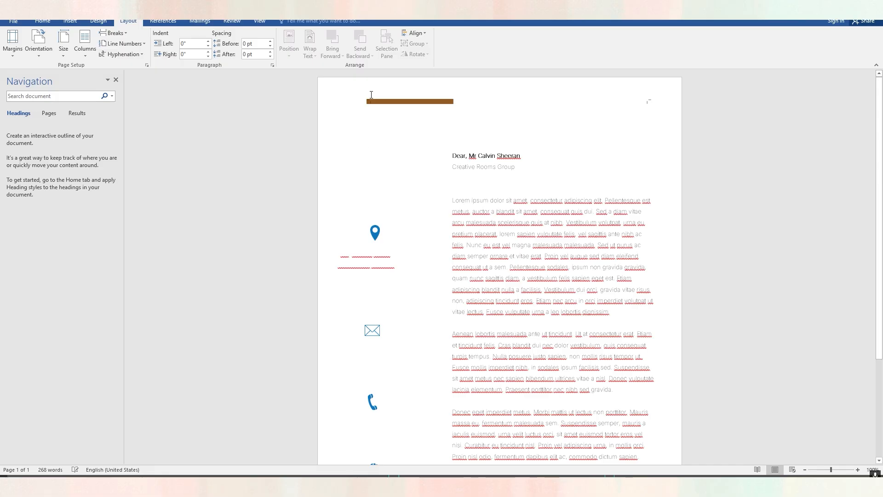
left_click(384, 101)
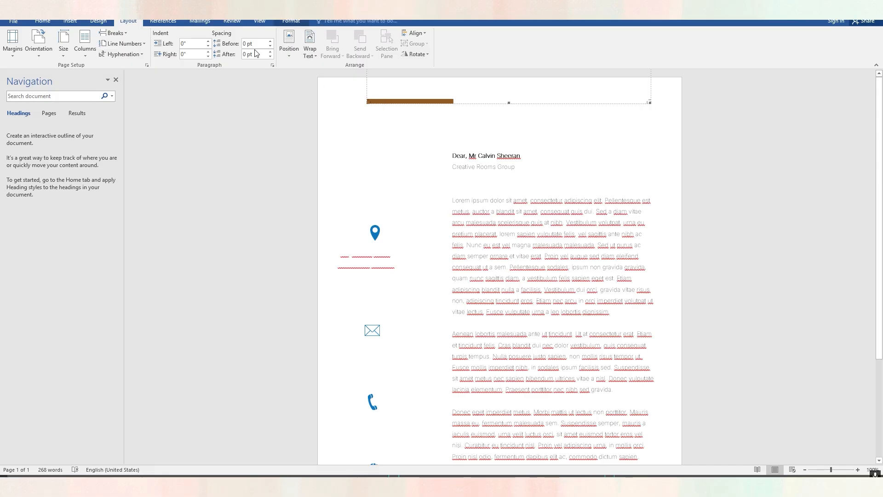
left_click(310, 48)
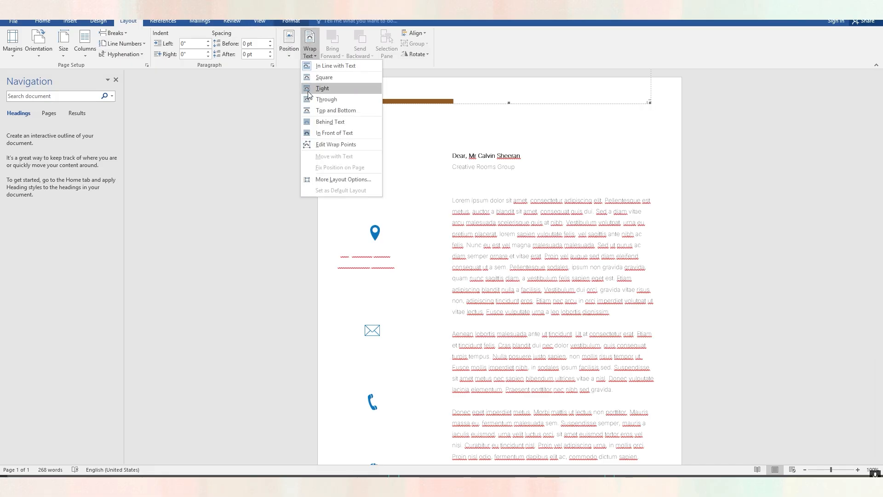
left_click(330, 121)
Move the new letterhead picture into the page's upper-left corner and enlarge it until it covers the full page
left_click_drag(414, 92, 357, 187)
scroll(473, 269, "down", 5)
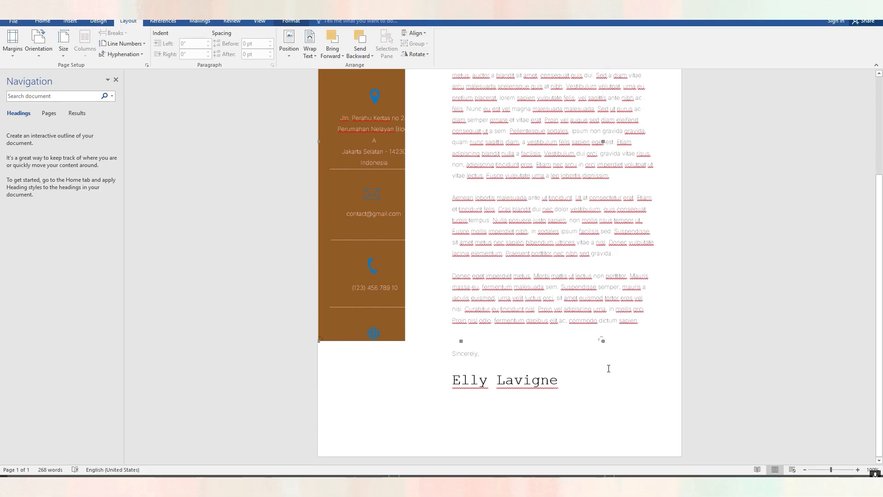
left_click_drag(602, 341, 665, 453)
scroll(612, 372, "up", 5)
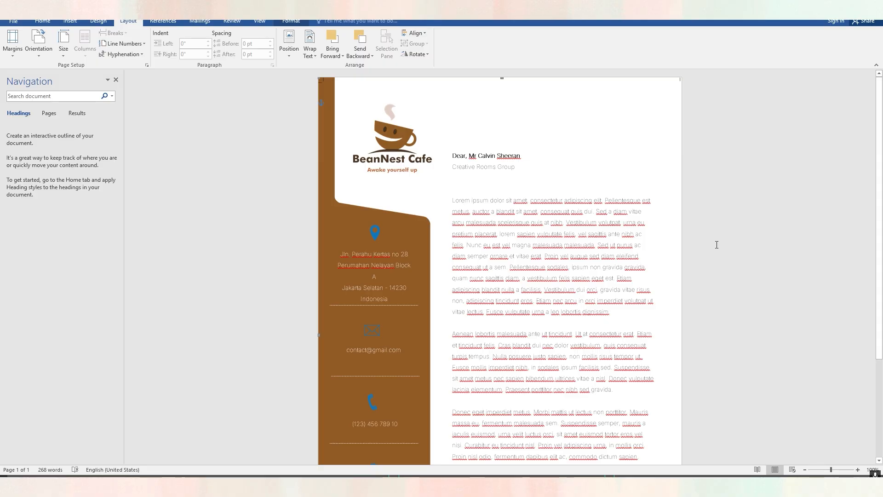
scroll(717, 245, "down", 5)
scroll(475, 140, "up", 3)
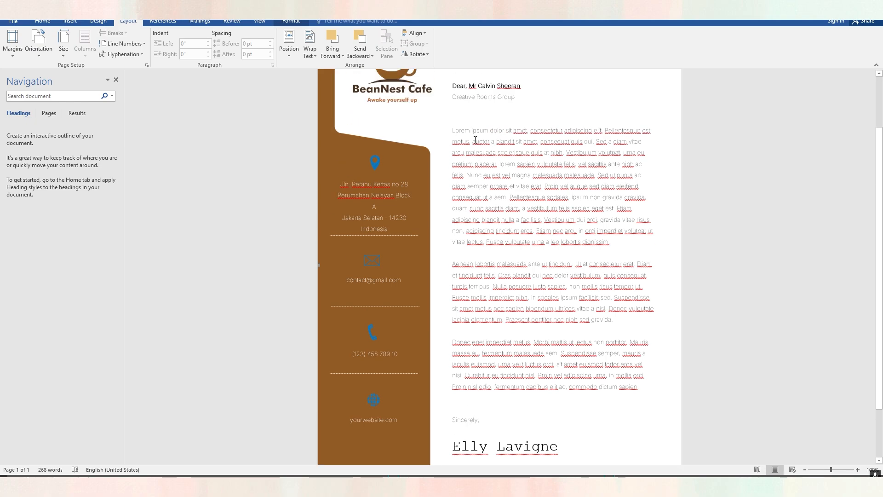
Insert the test text "saD ASE DFMD M D" inside the word "auctor" in the letter's first body paragraph
left_click(475, 140)
type("saD ASE DFMD M D")
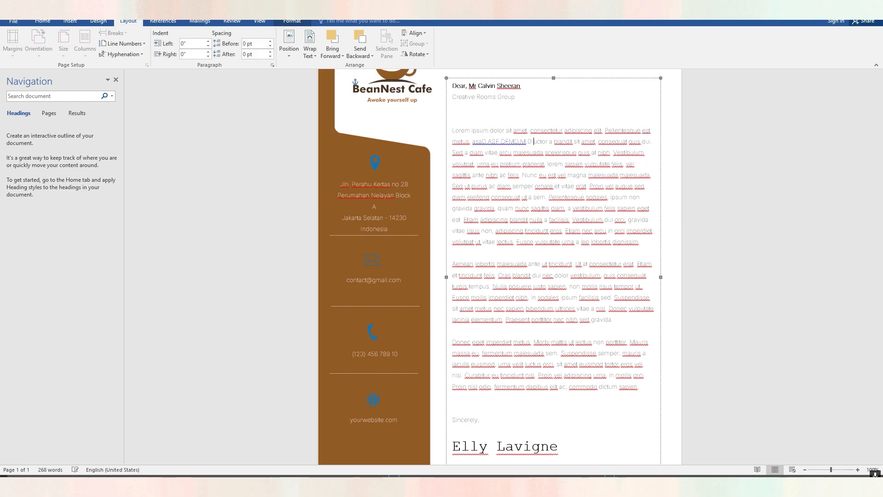
scroll(834, 282, "down", 2)
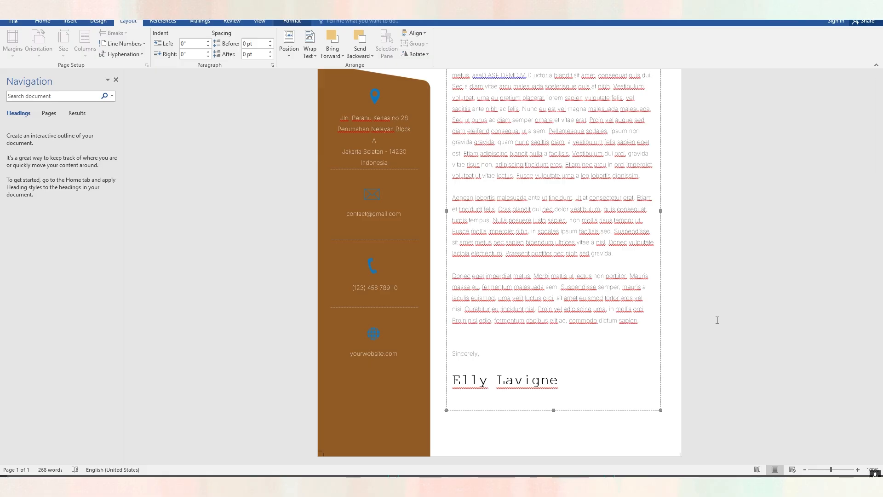
Dismiss the window switcher and save the Word letterhead document
key("alt+Tab")
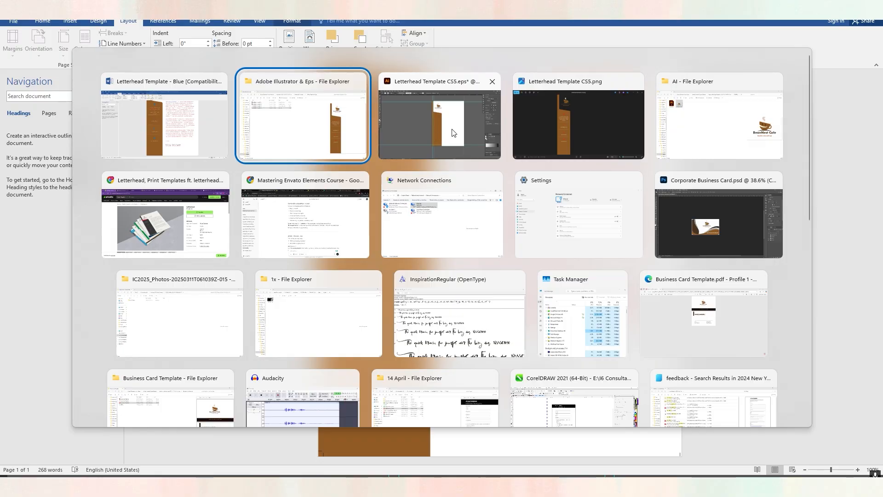
left_click(638, 81)
key("Escape")
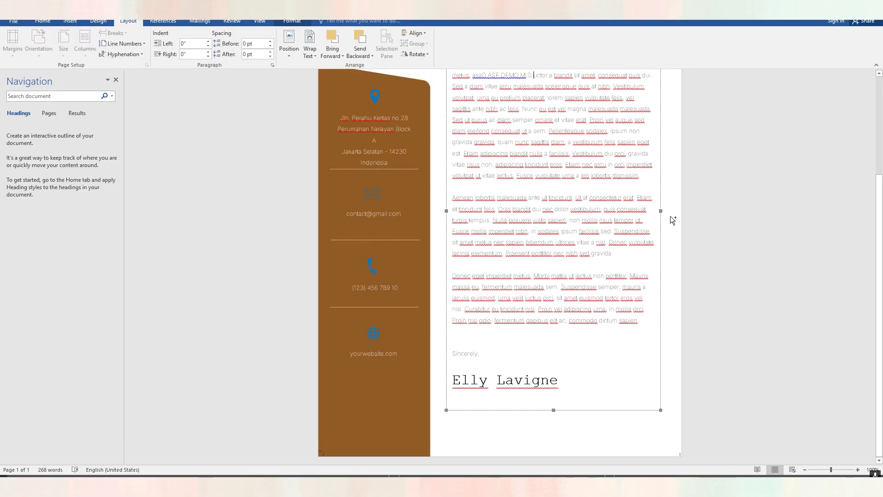
key("ctrl+s")
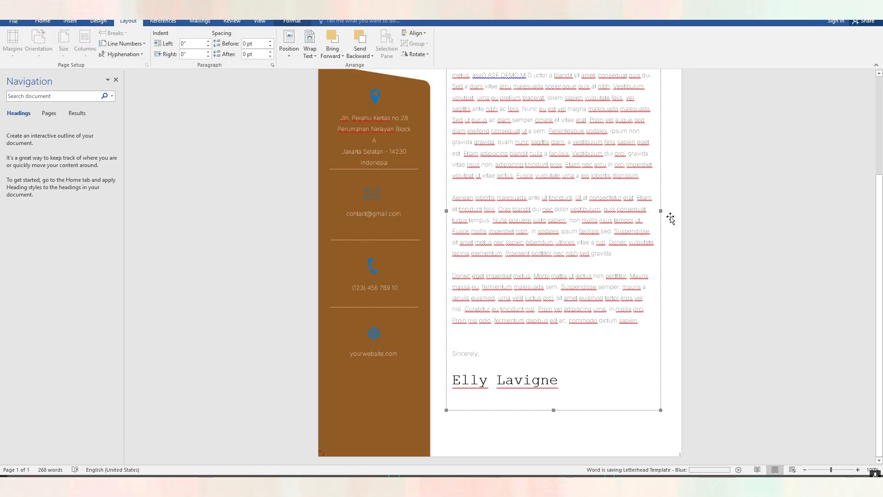